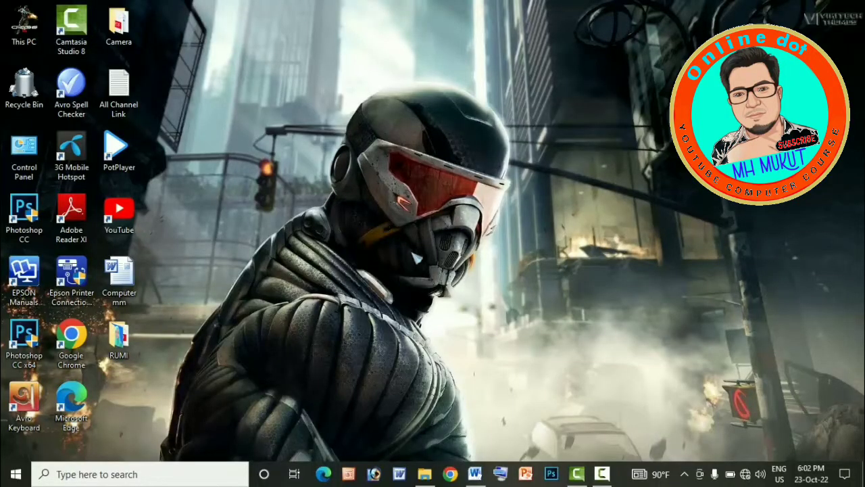
# Step: Switch to the blank Word document and open Page Setup from its print settings
pyautogui.click(476, 474)
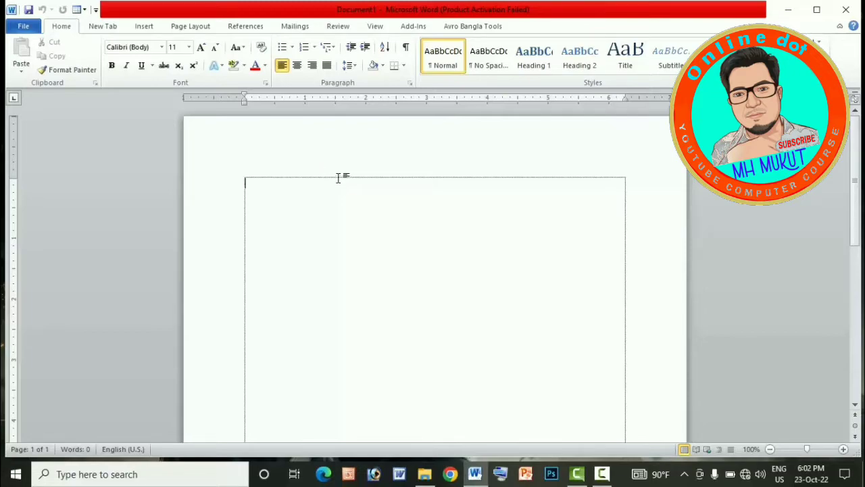
pyautogui.click(23, 27)
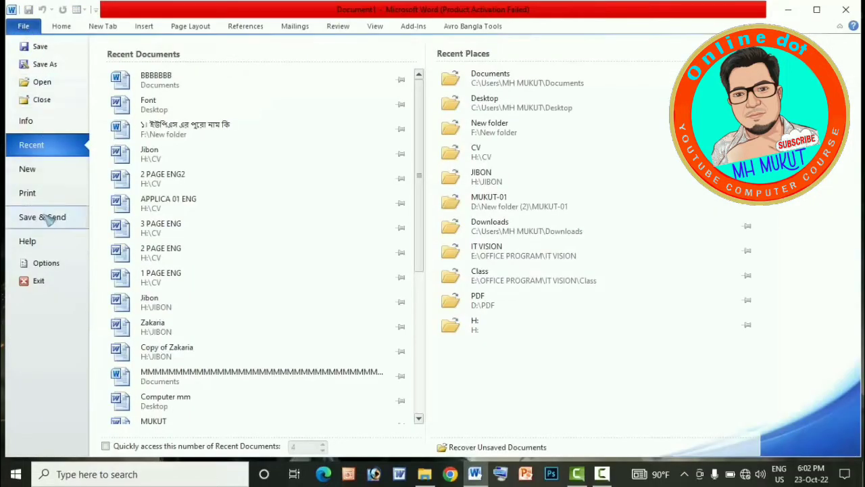
pyautogui.click(57, 195)
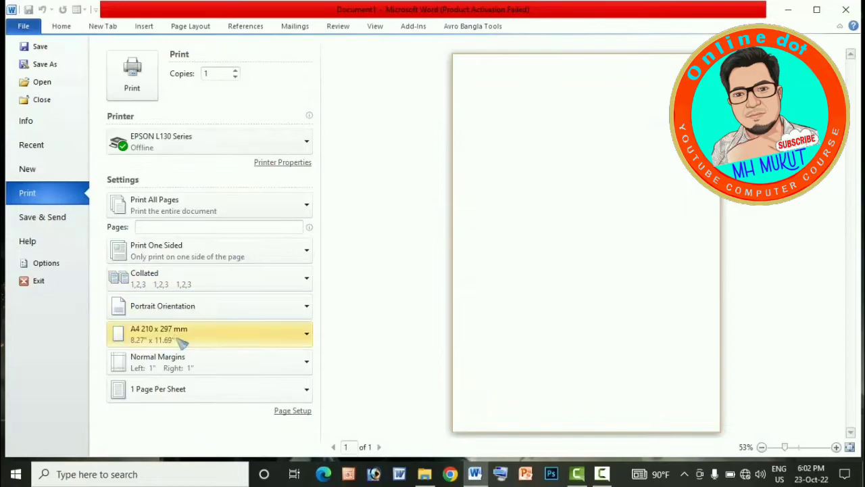
pyautogui.click(290, 411)
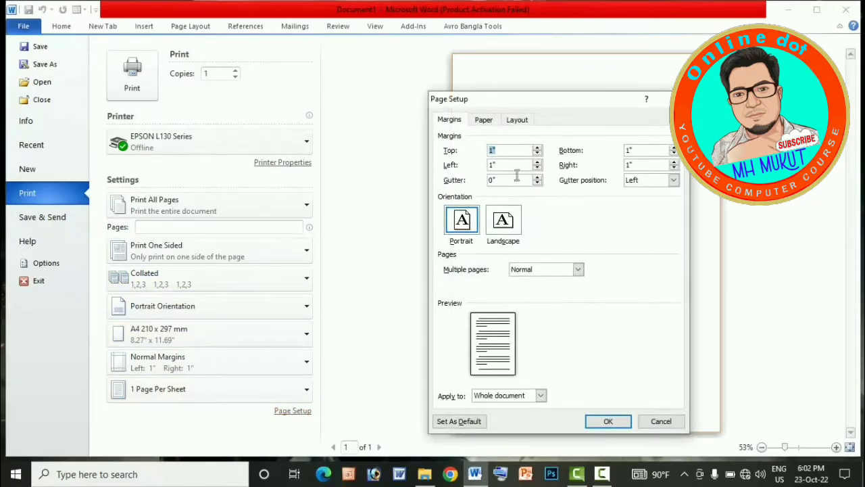
# Step: Set the top and left page margins to 0.2"
pyautogui.click(538, 153)
pyautogui.click(538, 153)
pyautogui.click(538, 154)
pyautogui.click(538, 153)
pyautogui.click(539, 153)
pyautogui.click(538, 153)
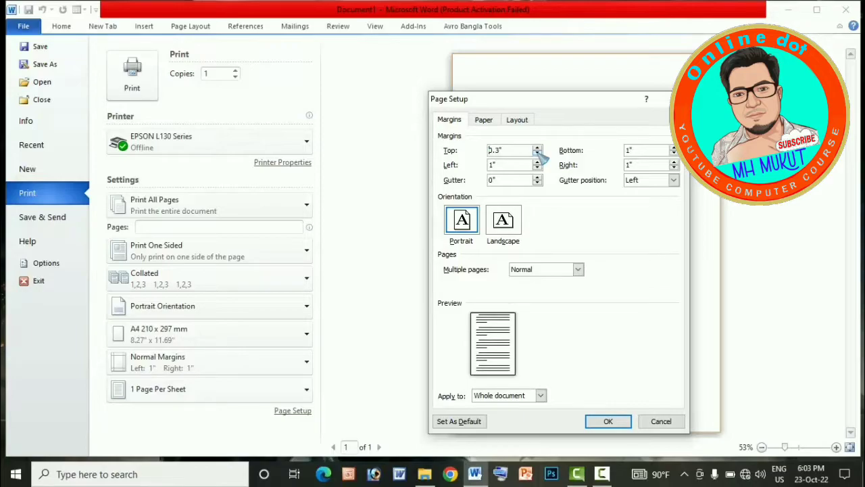
pyautogui.click(538, 153)
pyautogui.click(538, 168)
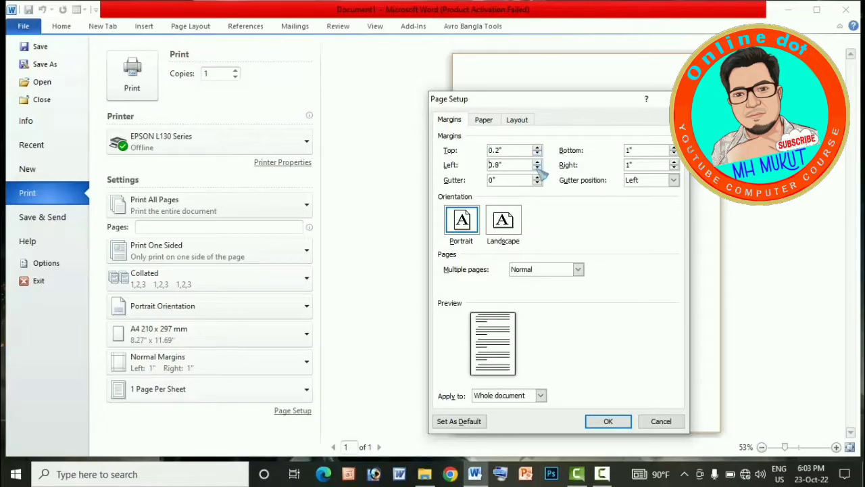
pyautogui.click(538, 168)
# Step: Set the bottom margin to 0.3" and the right margin to 0.2", then apply the page setup and return to the document
pyautogui.click(674, 153)
pyautogui.click(674, 153)
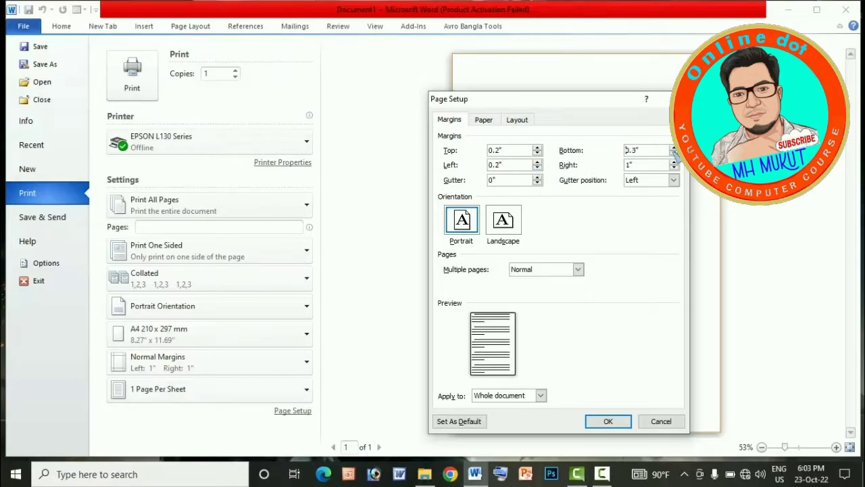
pyautogui.click(674, 167)
pyautogui.click(674, 168)
pyautogui.click(674, 168)
pyautogui.click(674, 168)
pyautogui.click(674, 168)
pyautogui.click(484, 122)
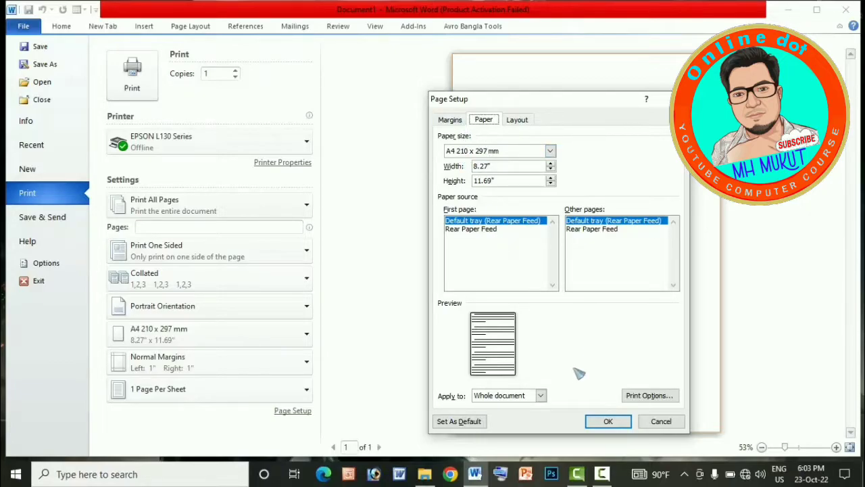
pyautogui.click(608, 422)
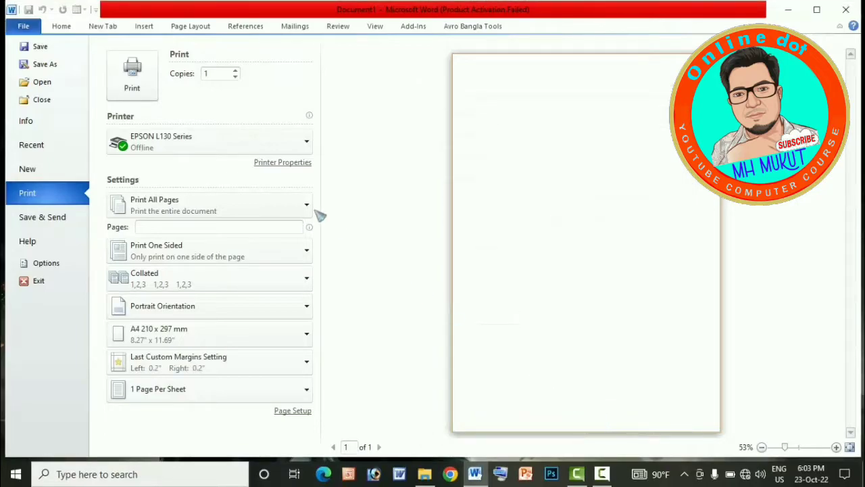
pyautogui.click(68, 29)
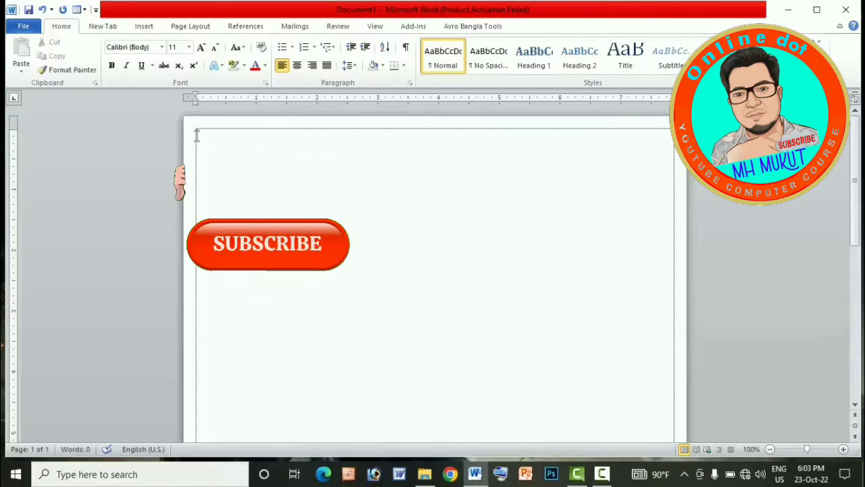
# Step: Shade the first empty line across the page with the red accent theme colour
pyautogui.moveTo(197, 136); pyautogui.dragTo(223, 130)
pyautogui.click(216, 152)
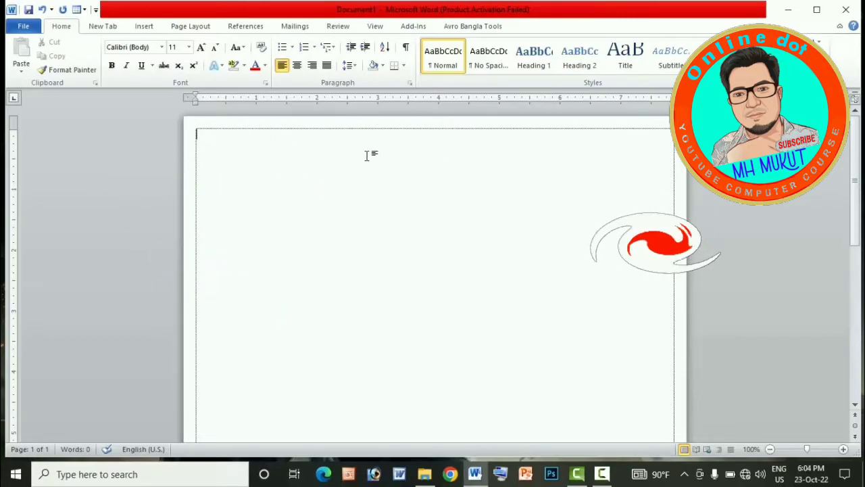
pyautogui.moveTo(197, 135); pyautogui.dragTo(255, 128)
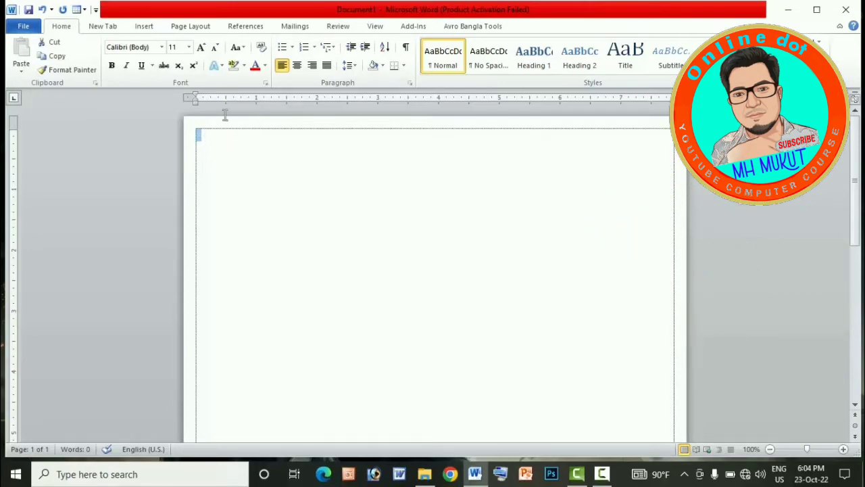
pyautogui.click(383, 66)
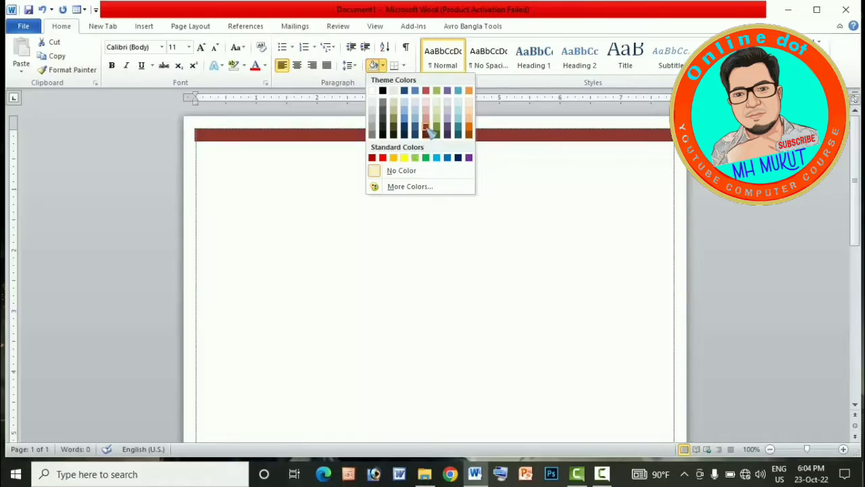
pyautogui.click(427, 91)
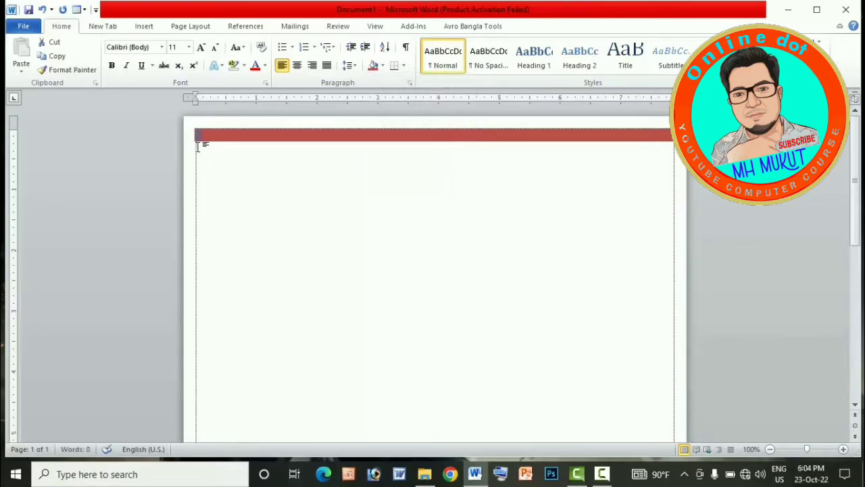
# Step: Add an unshaded empty line directly below the red bar
pyautogui.click(203, 146)
pyautogui.press('Return')
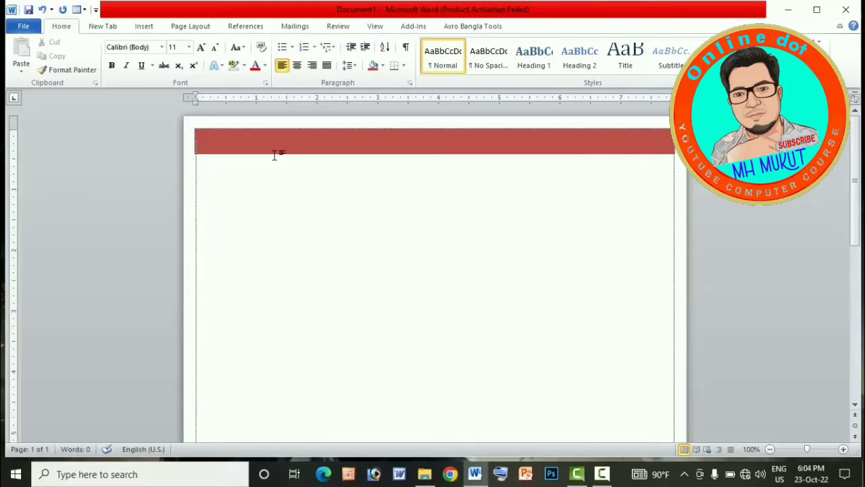
pyautogui.press('BackSpace')
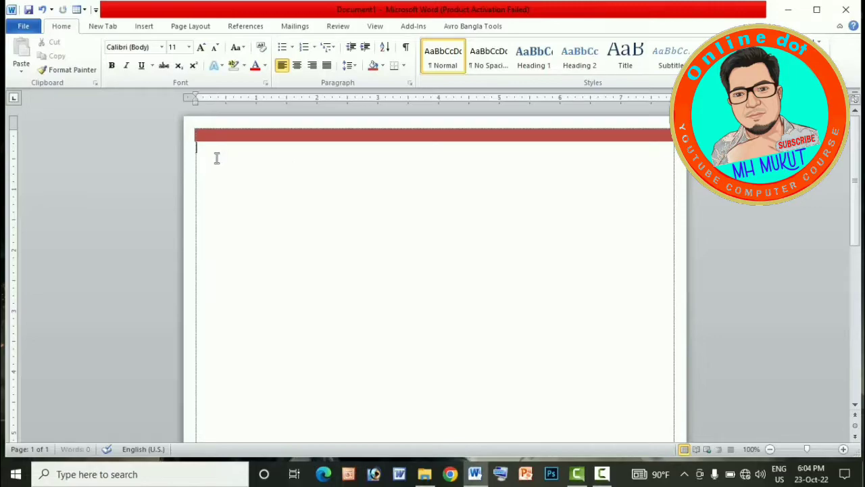
pyautogui.hotkey('ctrl', 'z')
# Step: Shade the empty line below the red bar with the standard green colour
pyautogui.doubleClick(200, 150)
pyautogui.moveTo(195, 149); pyautogui.dragTo(207, 150)
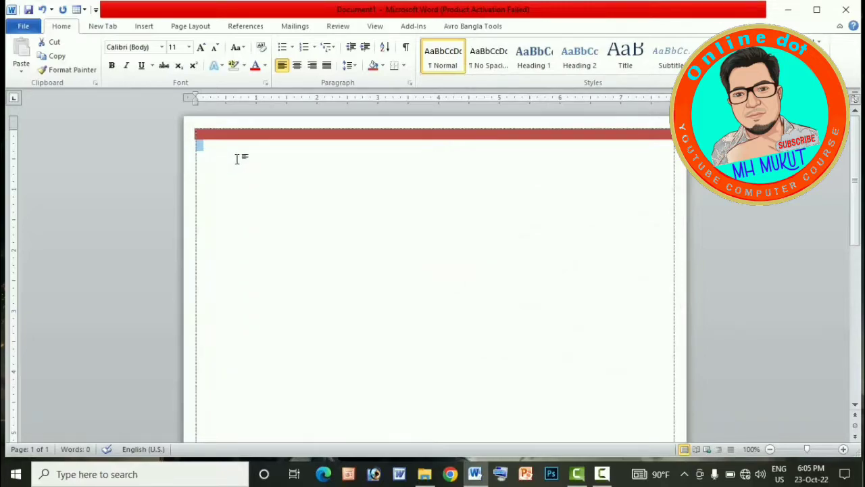
pyautogui.click(383, 65)
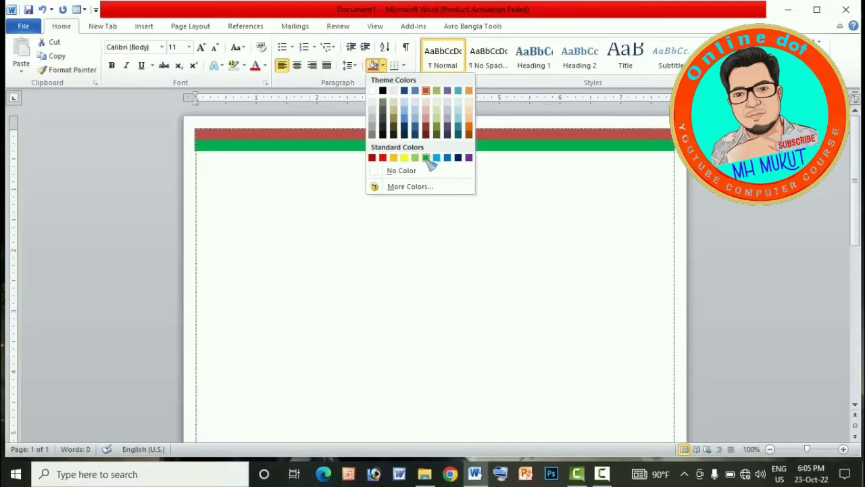
pyautogui.click(427, 158)
# Step: On an unshaded line below the green bar, enter "গনপ্রজাতন্ত্রী বাংলাদেশ সরকার" in the SutonnyMJ font
pyautogui.click(209, 161)
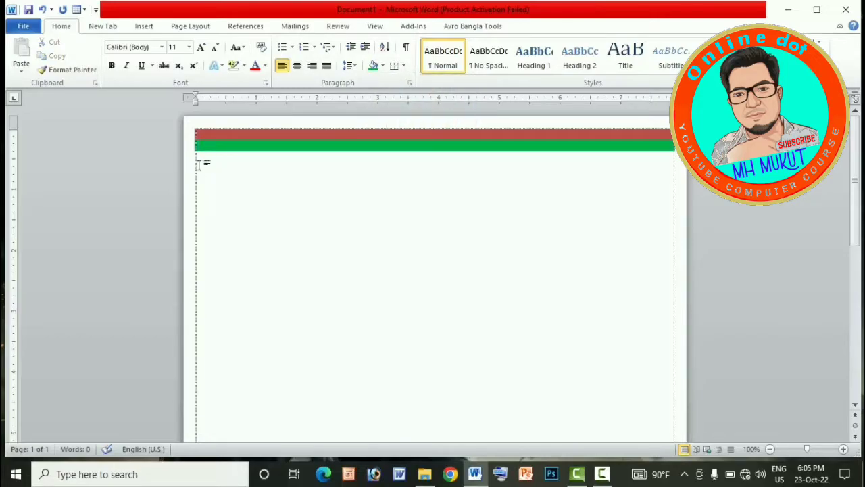
pyautogui.doubleClick(200, 161)
pyautogui.click(163, 47)
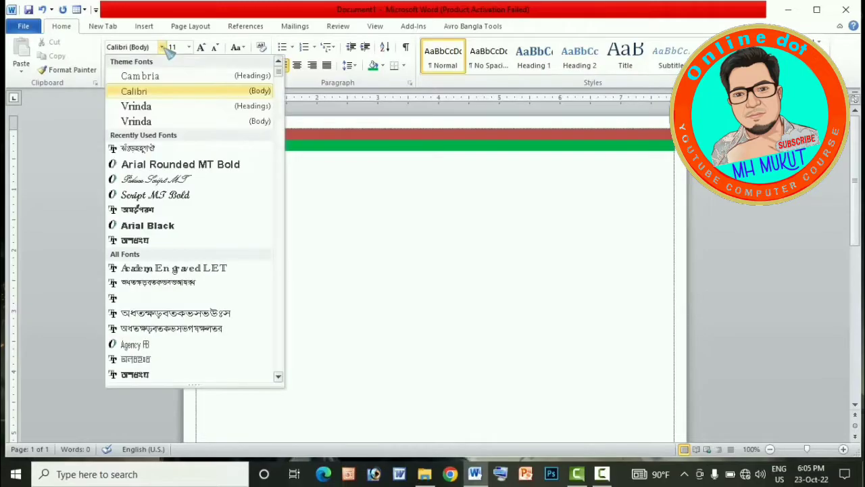
pyautogui.click(152, 150)
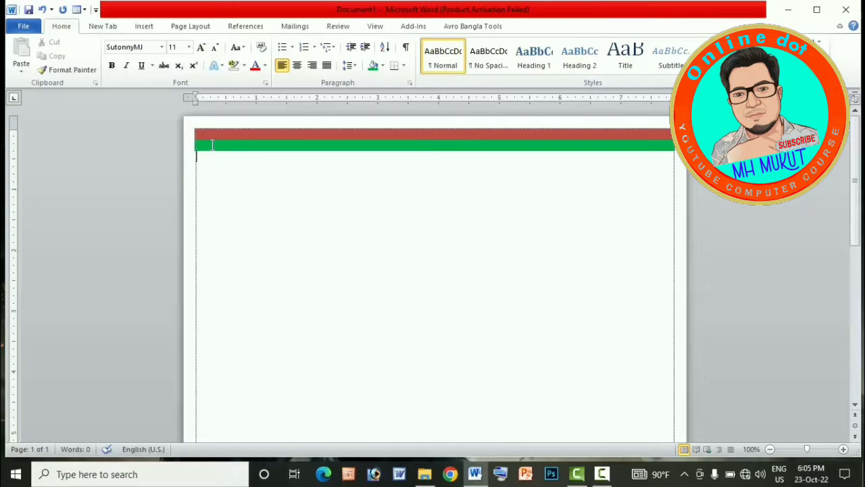
pyautogui.write('গনপ্রজাতন্ত্রী বাংলাদেশ')
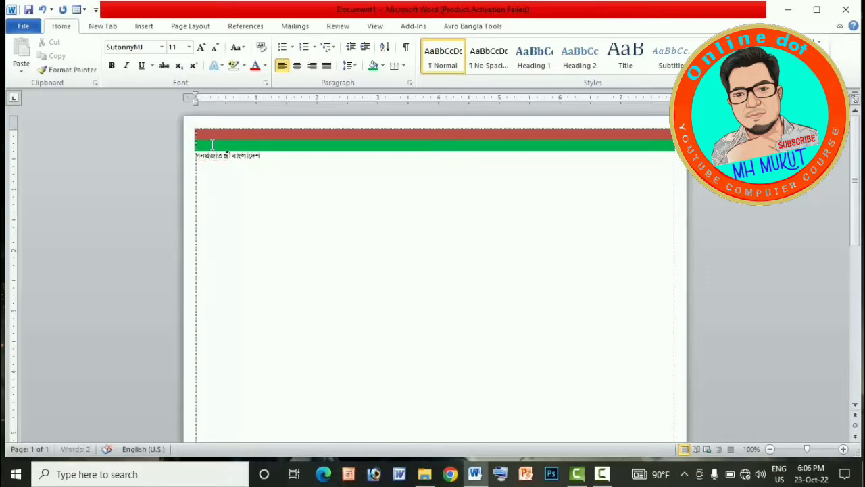
pyautogui.write(' সরকার')
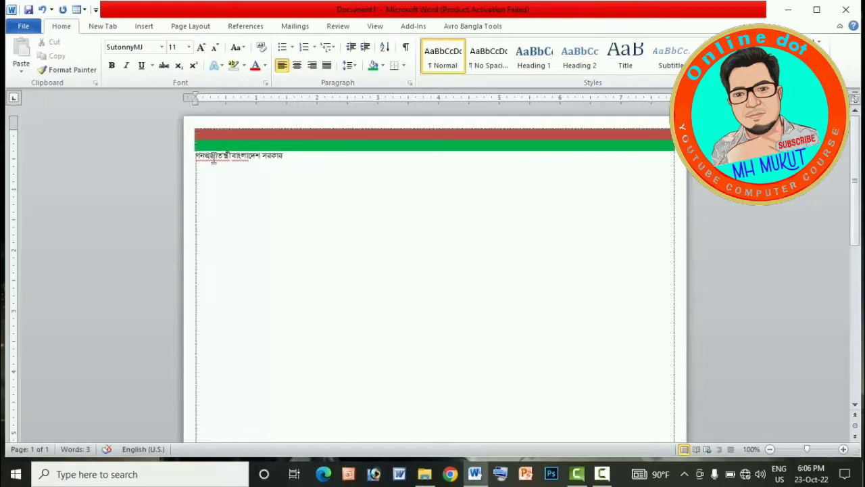
# Step: Centre the government heading line and set its font size to 12
pyautogui.moveTo(195, 155); pyautogui.dragTo(298, 156)
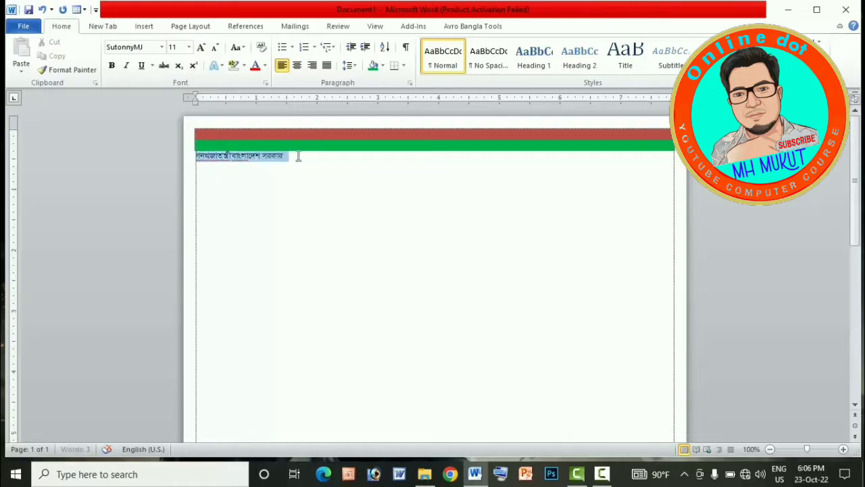
pyautogui.click(297, 65)
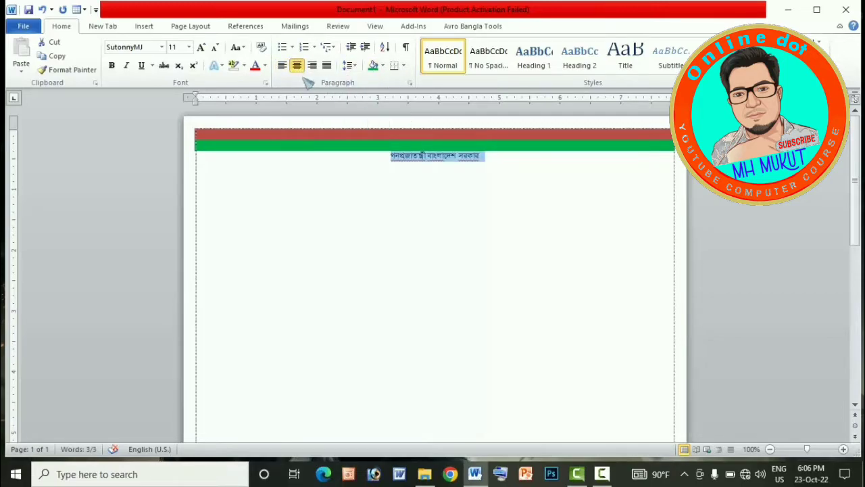
pyautogui.click(190, 47)
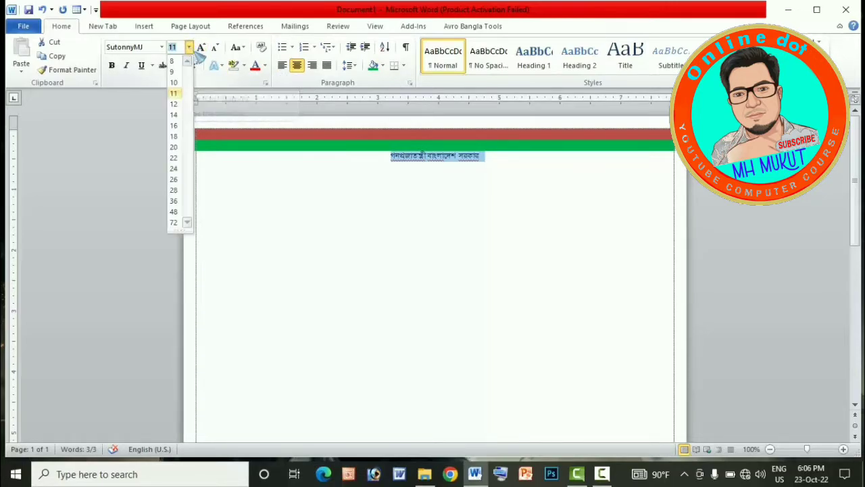
pyautogui.click(182, 107)
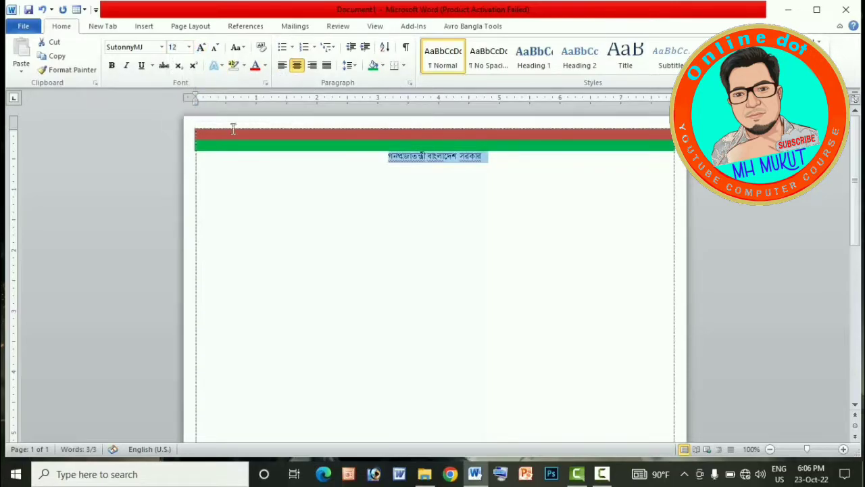
# Step: Enter "( স্থানীয় সরকার বিভাগ )" on a new line below the government heading
pyautogui.click(497, 160)
pyautogui.press('Return')
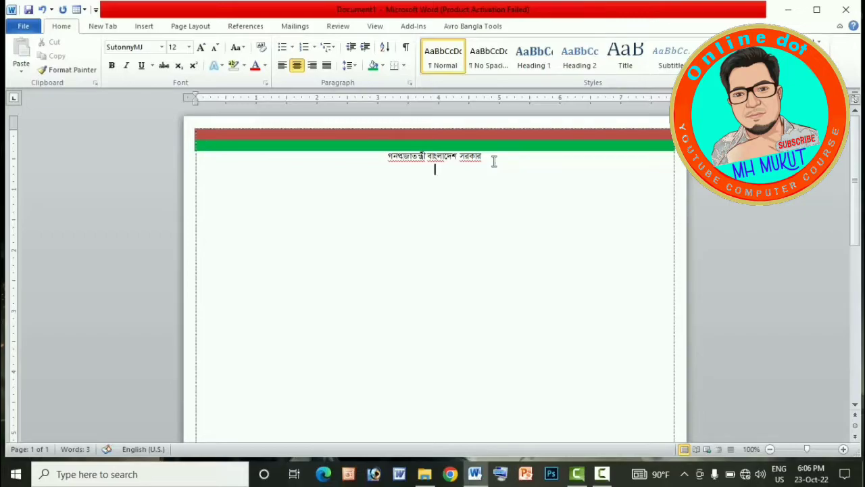
pyautogui.write('( স্থানীয় সরকার বিভাগ')
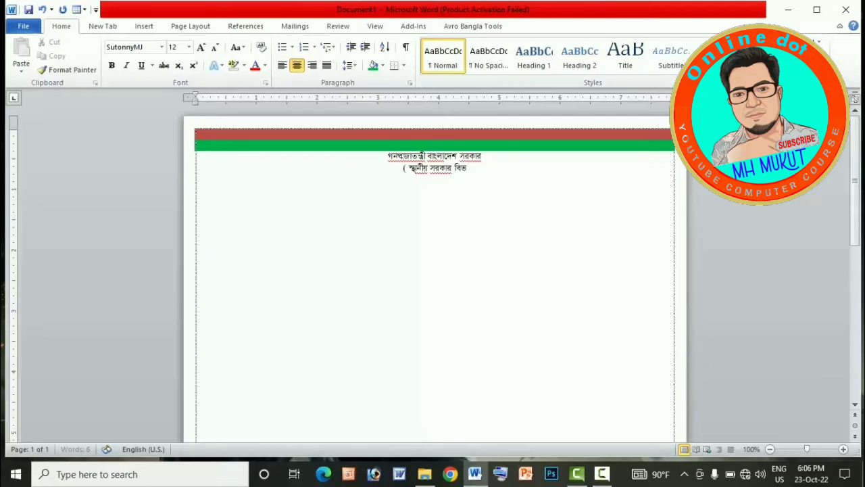
pyautogui.write(' )')
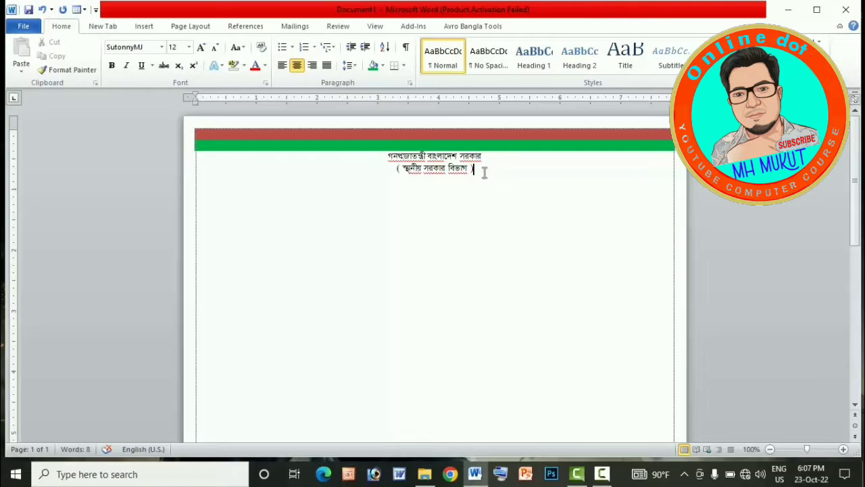
# Step: Add a third heading line with a dotted blank followed by "ইউনিয়ন পরিষদ কার্যালয়" at font size 23
pyautogui.press('Return')
pyautogui.write('..')
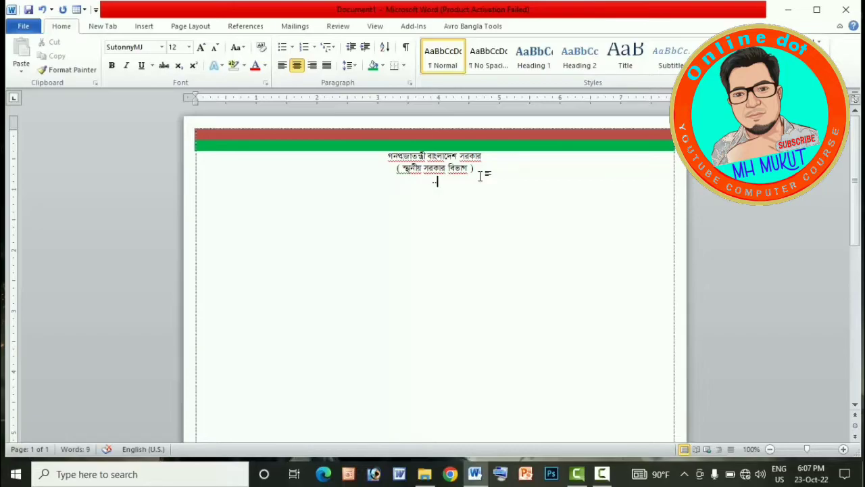
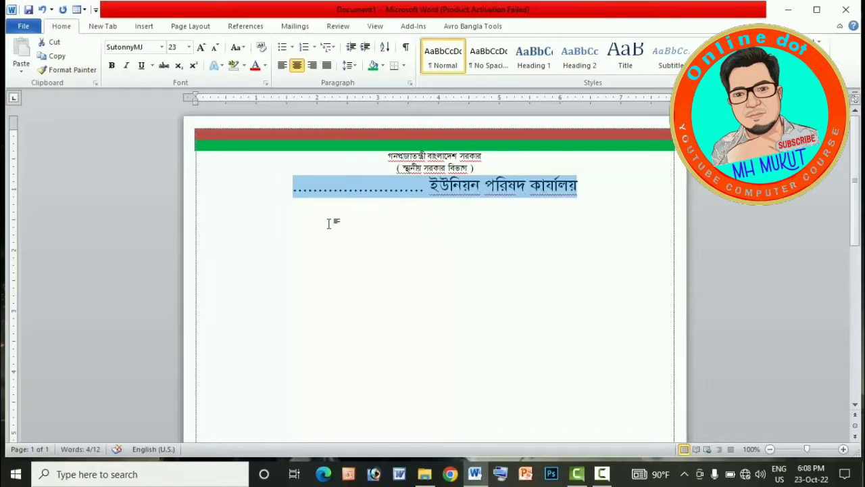
# Step: Change the font of the third heading line "ইউনিয়ন পরিষদ কার্যালয়" with its dotted blank to BongshaiMJ and make it bold
pyautogui.click(163, 47)
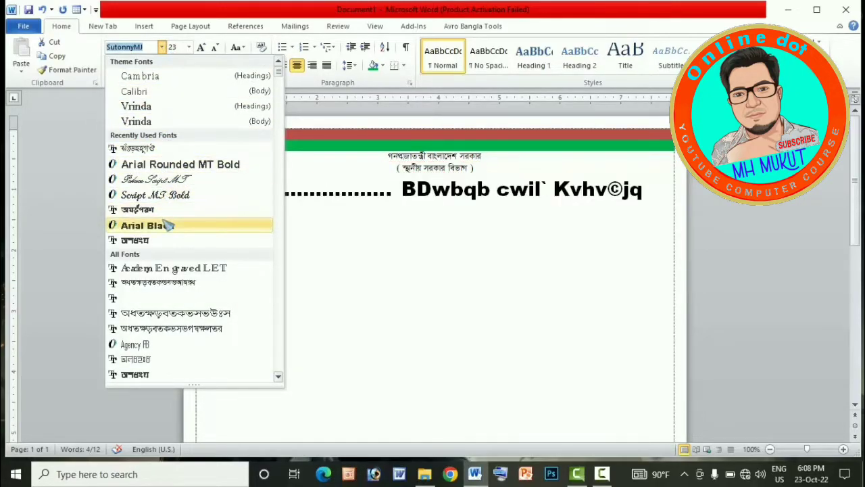
pyautogui.scroll(-2, 162, 296)
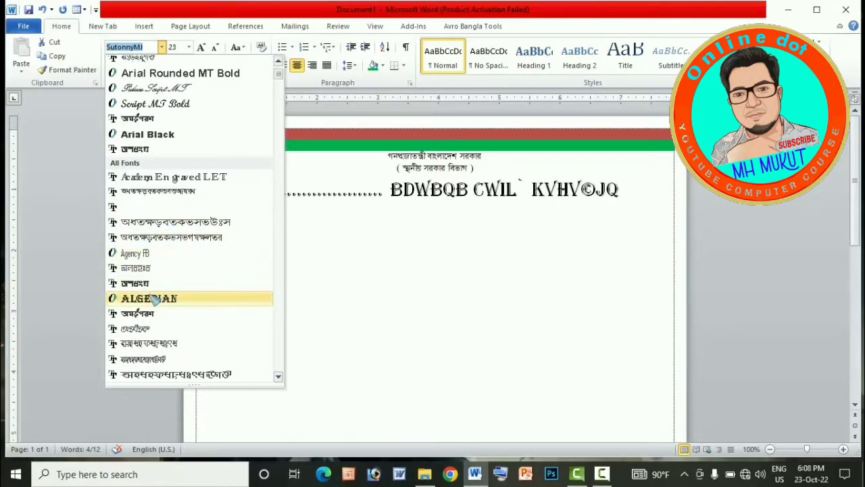
pyautogui.scroll(-3, 159, 290)
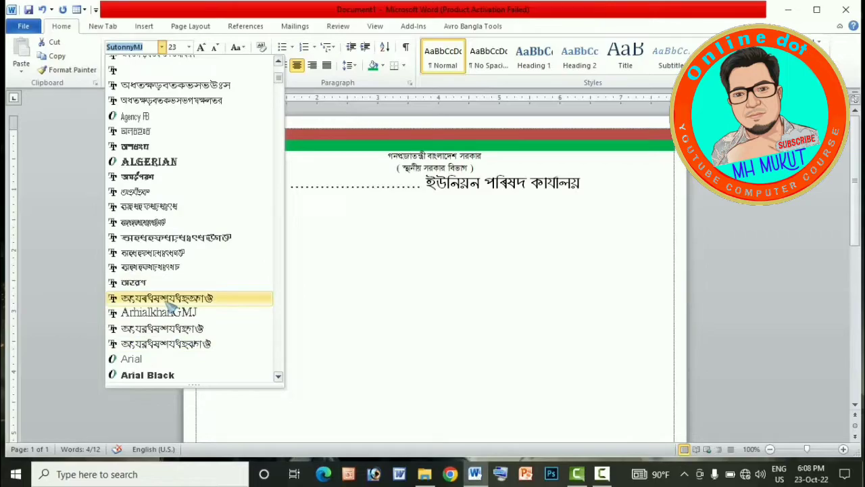
pyautogui.scroll(-5, 169, 306)
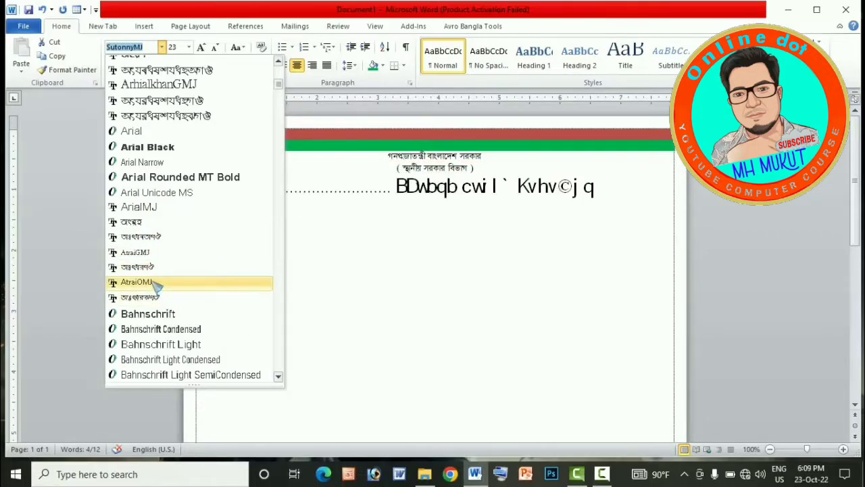
pyautogui.scroll(-10, 157, 287)
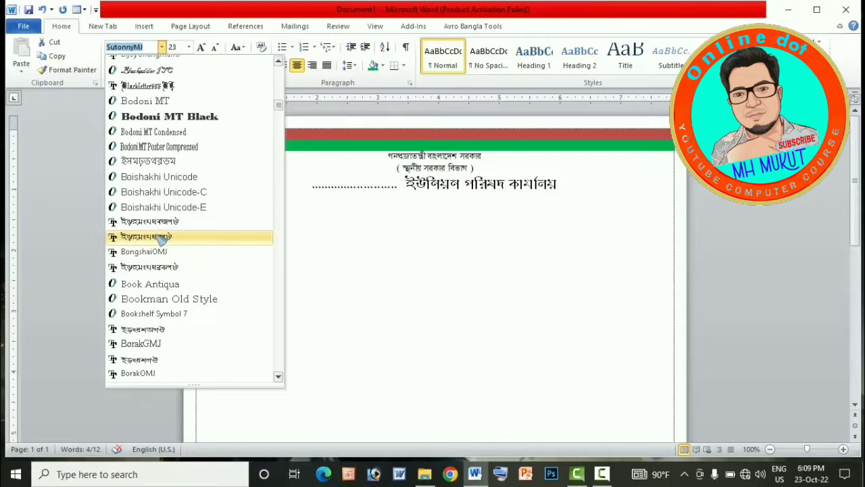
pyautogui.click(163, 238)
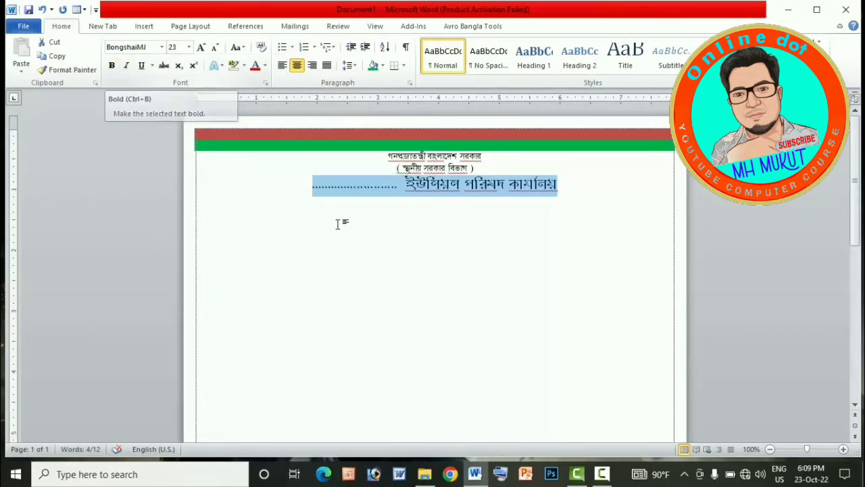
pyautogui.click(111, 64)
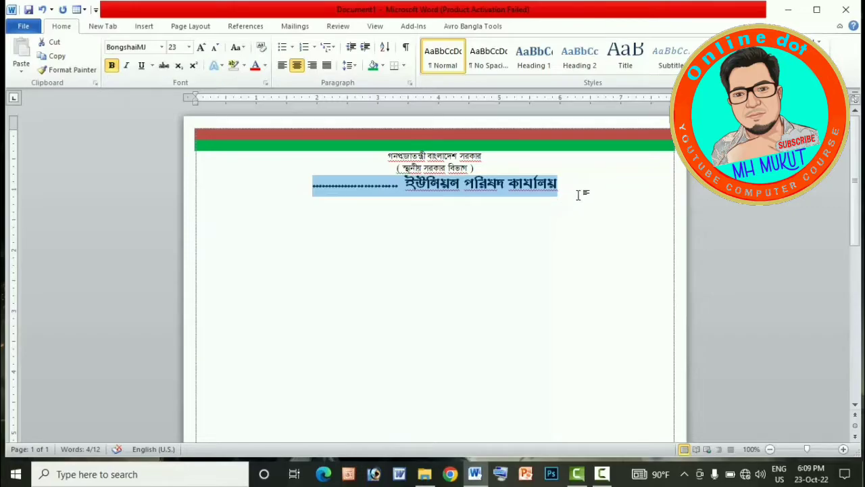
# Step: Add a new line below the office heading in the SutonnyMJ font and enter "ডাকঘরঃ------,"
pyautogui.click(579, 195)
pyautogui.press('Return')
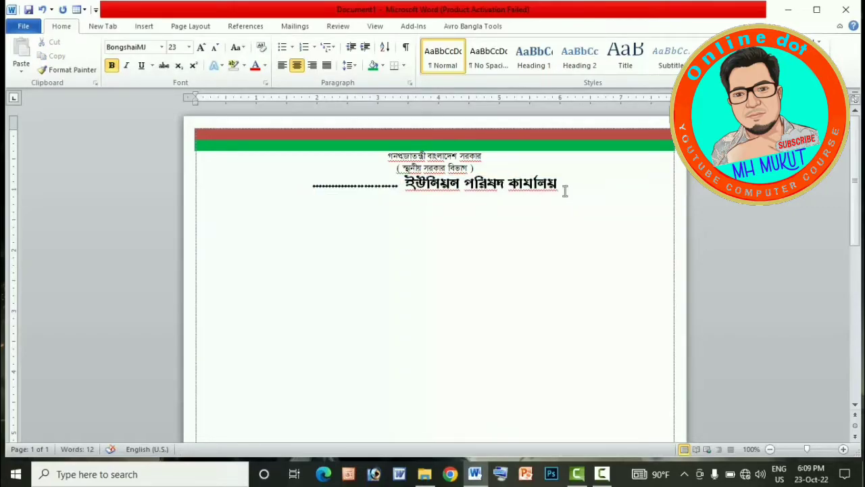
pyautogui.click(163, 47)
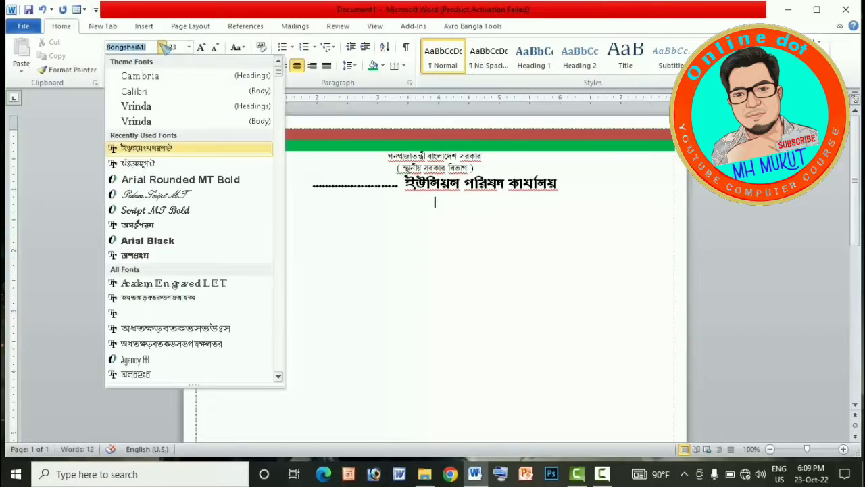
pyautogui.click(139, 163)
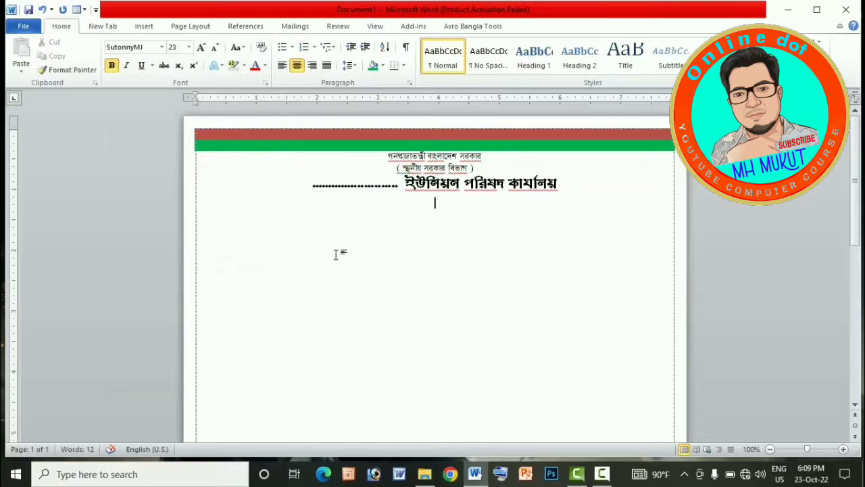
pyautogui.write('ডাক')
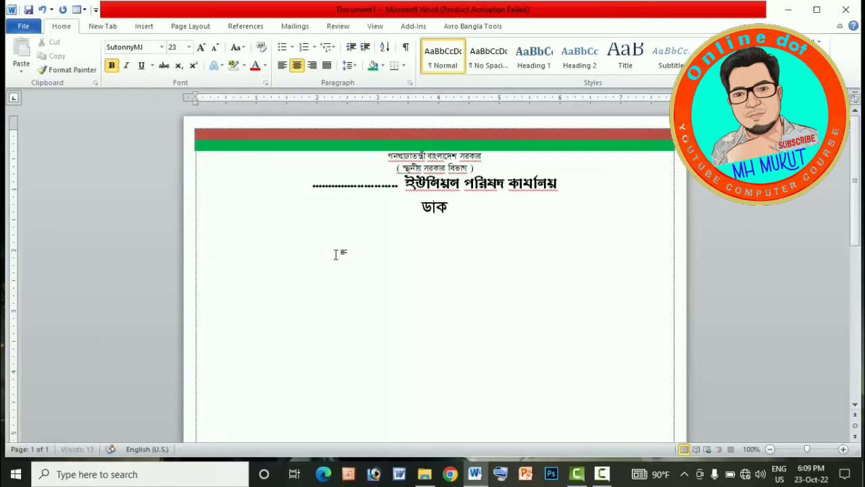
pyautogui.write('ঘরঃ.')
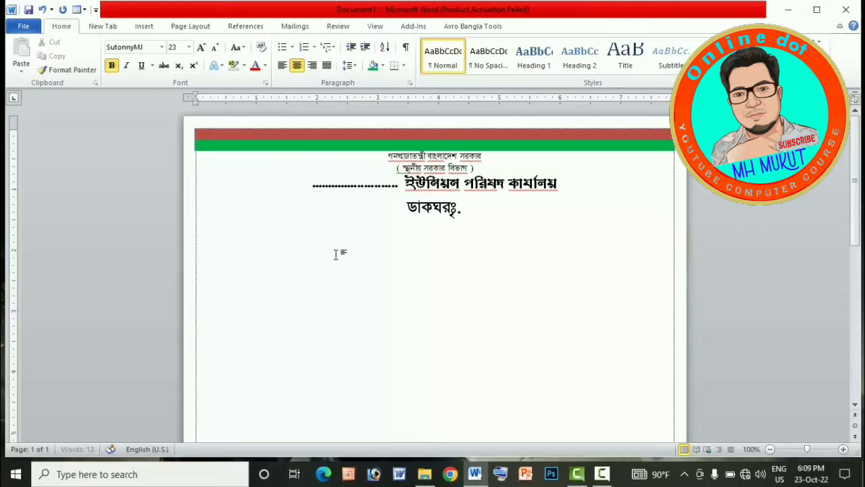
pyautogui.write('..------')
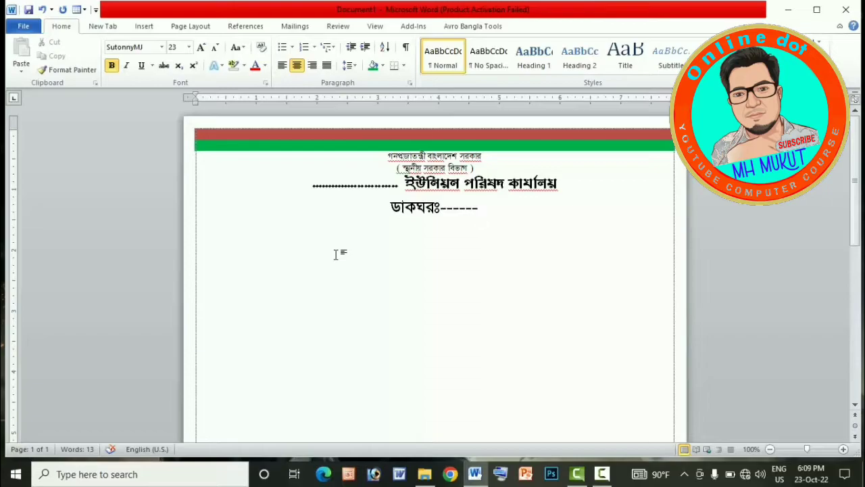
pyautogui.write(', ')
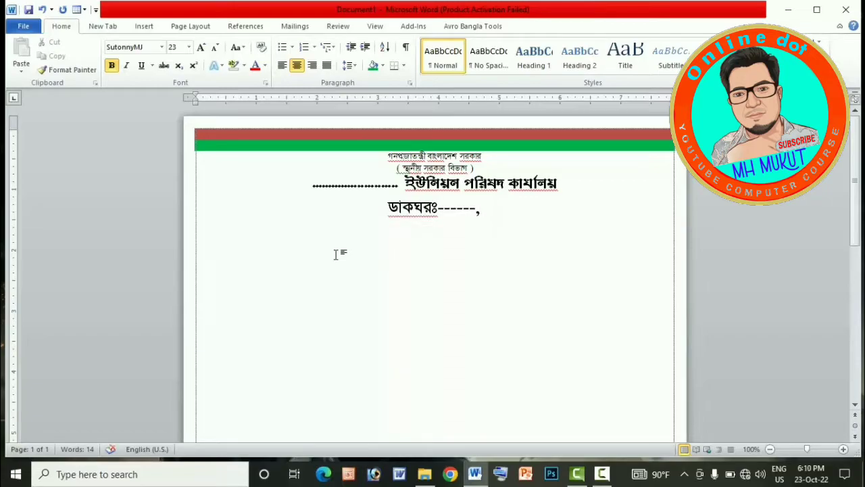
# Step: Continue the address line with "উপজেলাঃ---------, জেলাঃ------------"
pyautogui.write('উ')
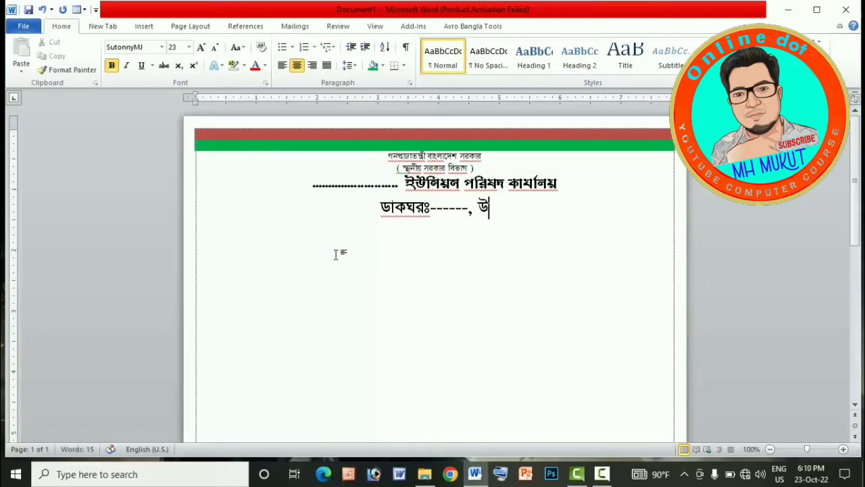
pyautogui.write('পজেলা')
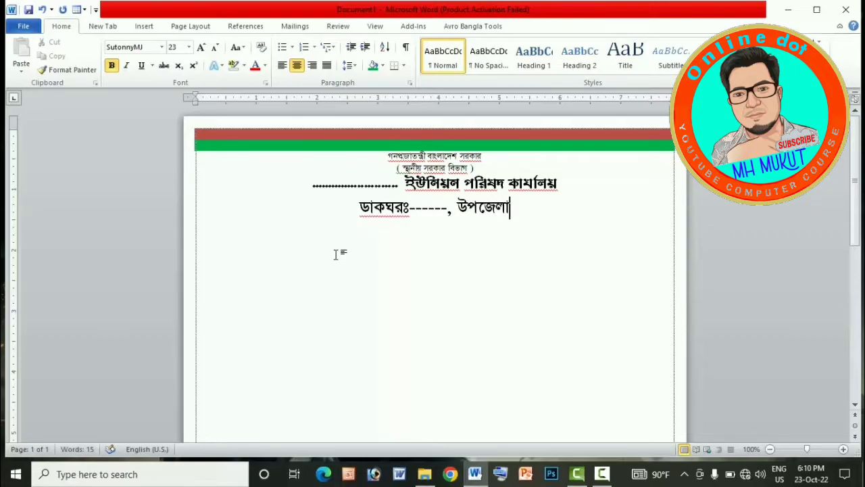
pyautogui.write('ঃ---------')
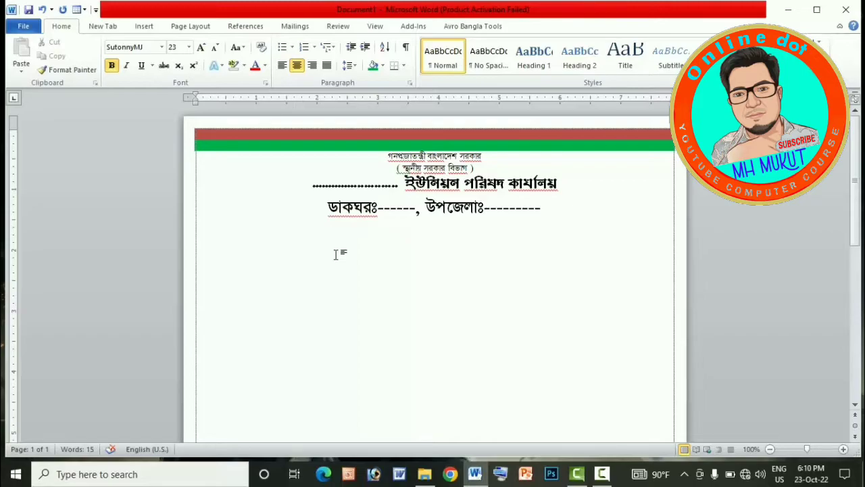
pyautogui.write(', জেলা')
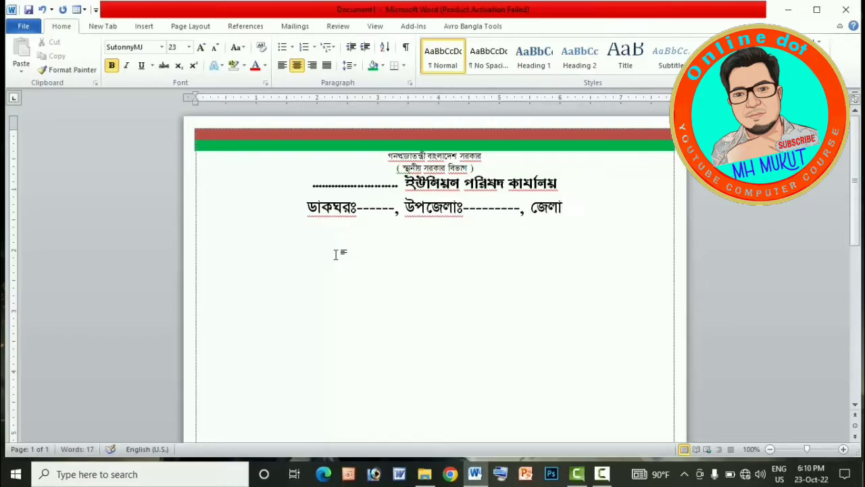
pyautogui.write('ঃ------------')
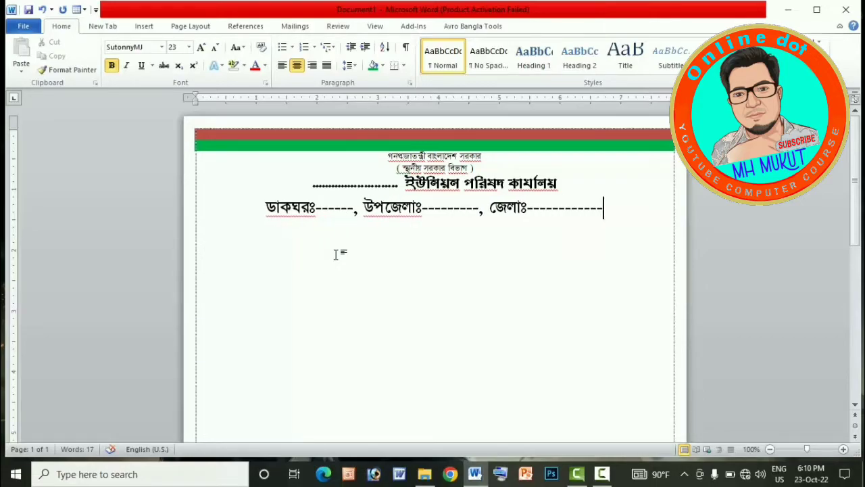
# Step: Set the whole address line to font size 14 and add an empty line below it
pyautogui.moveTo(257, 206); pyautogui.dragTo(592, 204)
pyautogui.click(189, 47)
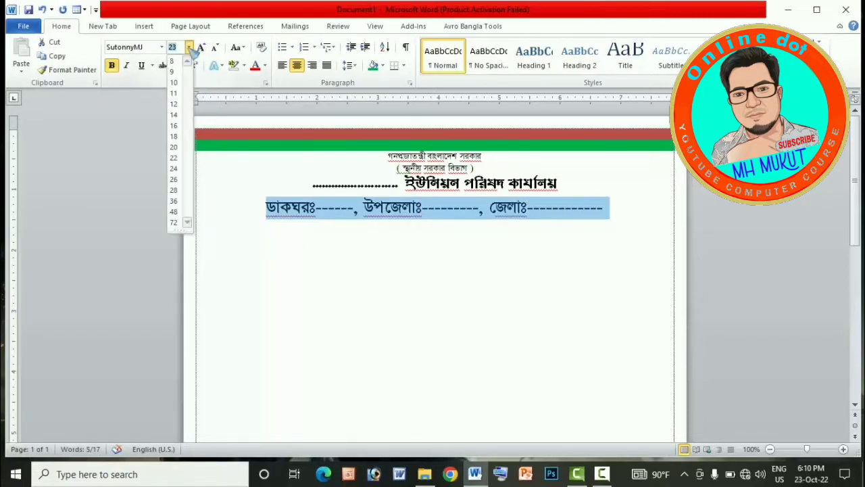
pyautogui.click(176, 116)
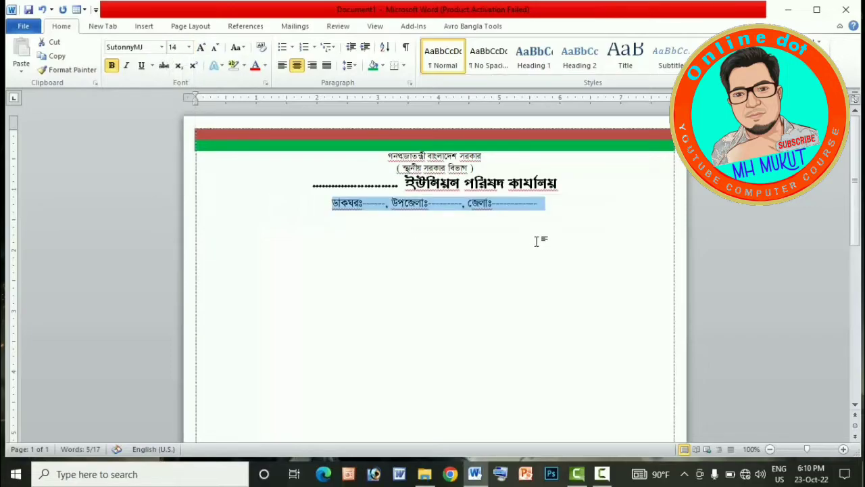
pyautogui.click(568, 209)
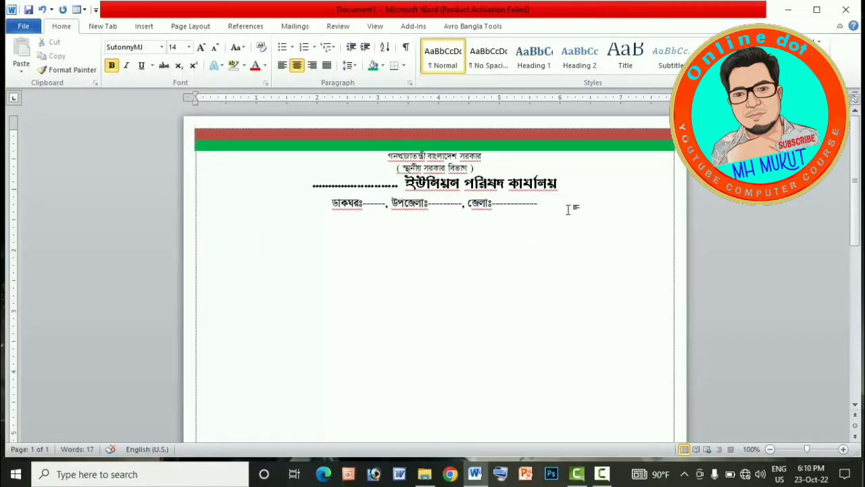
# Step: Draw a Flowchart Alternate Process shape about 3.25 inches wide and 0.4 inch high, centred just below the address line
pyautogui.scroll(-2, 566, 217)
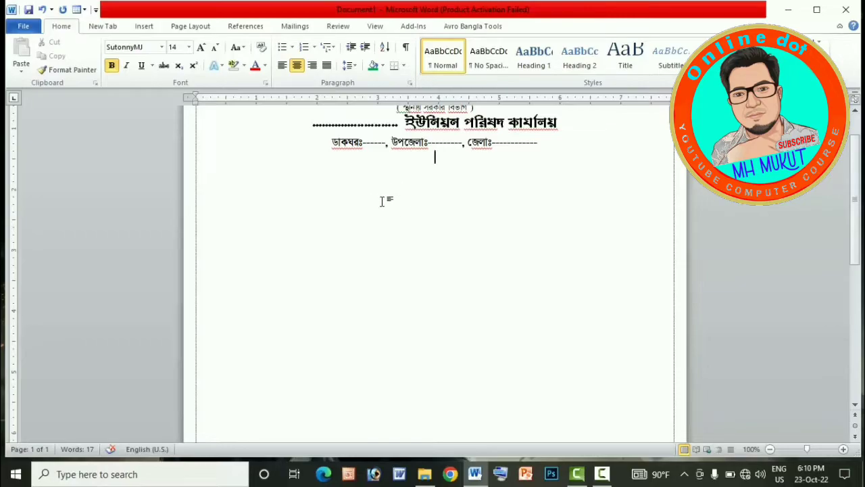
pyautogui.scroll(1, 374, 217)
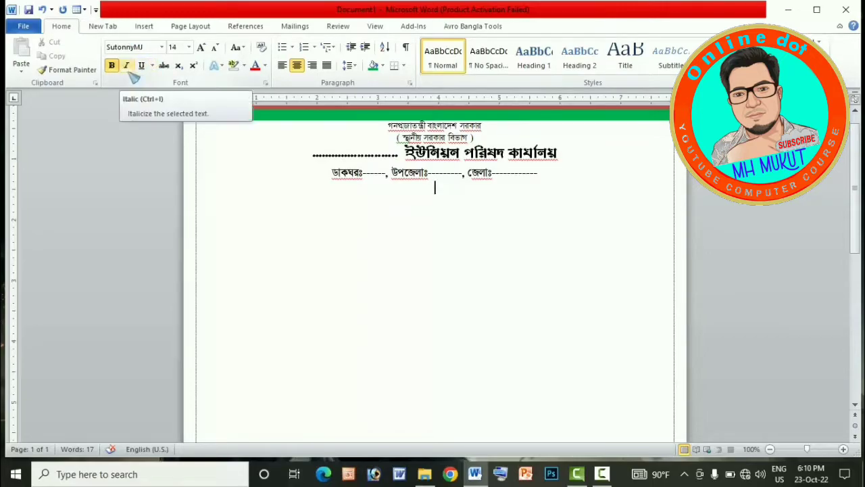
pyautogui.click(145, 28)
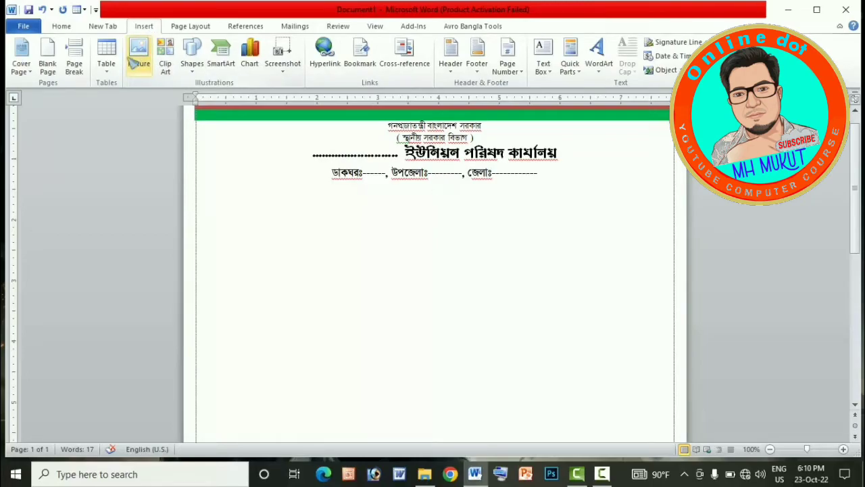
pyautogui.click(193, 60)
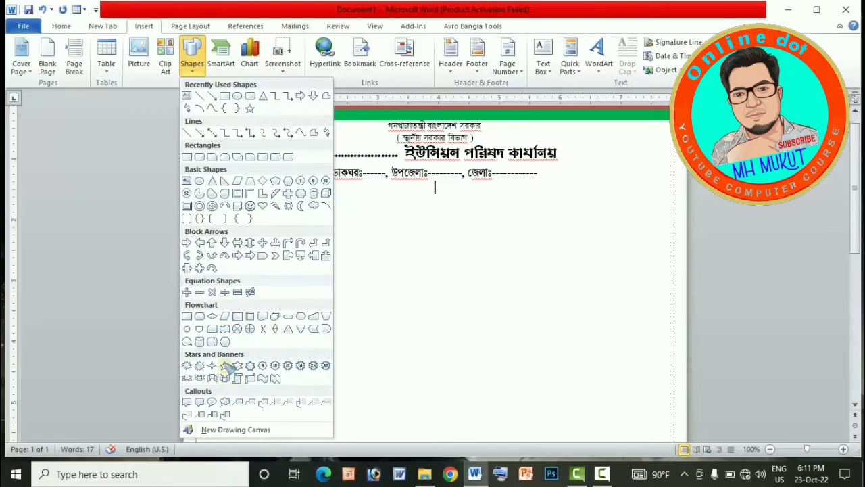
pyautogui.click(198, 317)
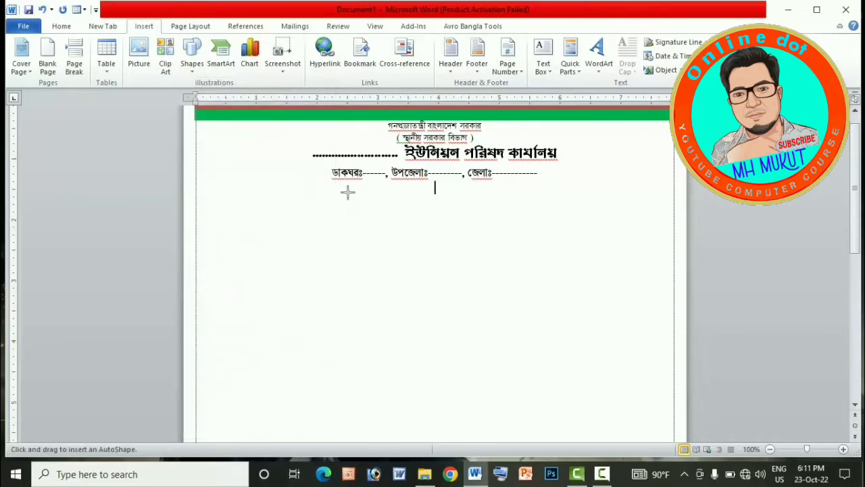
pyautogui.moveTo(342, 189)
pyautogui.mouseDown()
pyautogui.moveTo(508, 220)
pyautogui.moveTo(540, 211)
pyautogui.mouseUp()
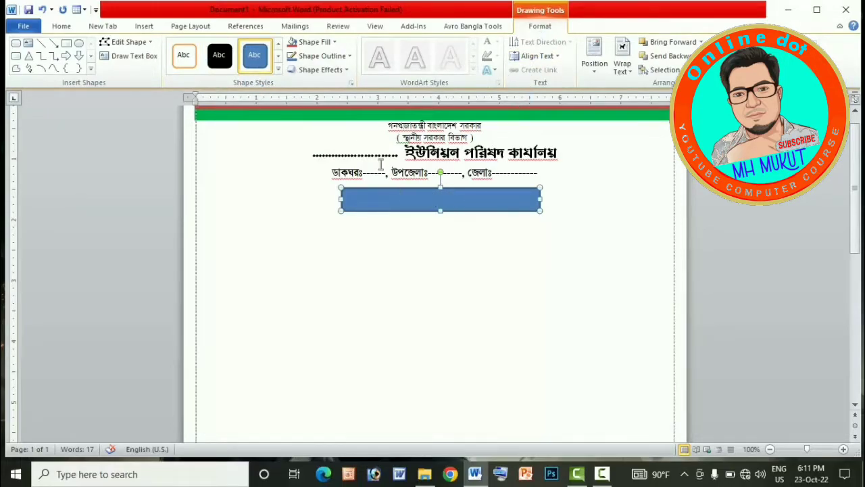
# Step: Apply the flat purple colored-fill shape style to the banner shape
pyautogui.click(278, 69)
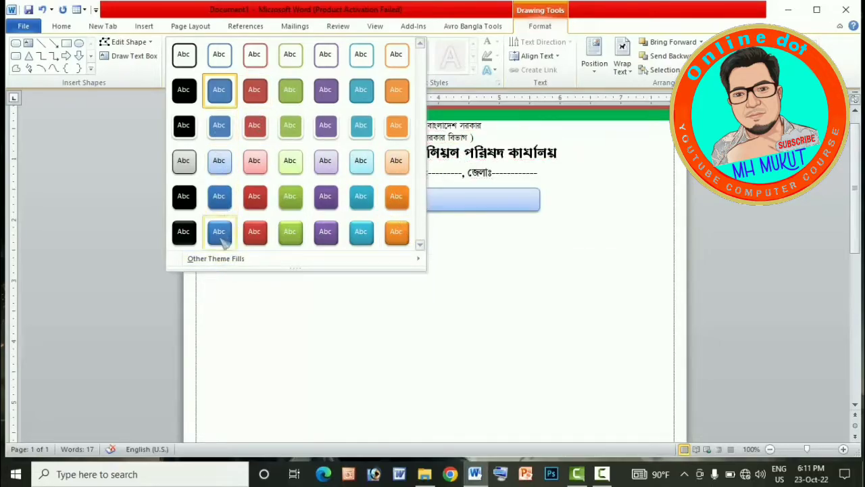
pyautogui.moveTo(218, 263)
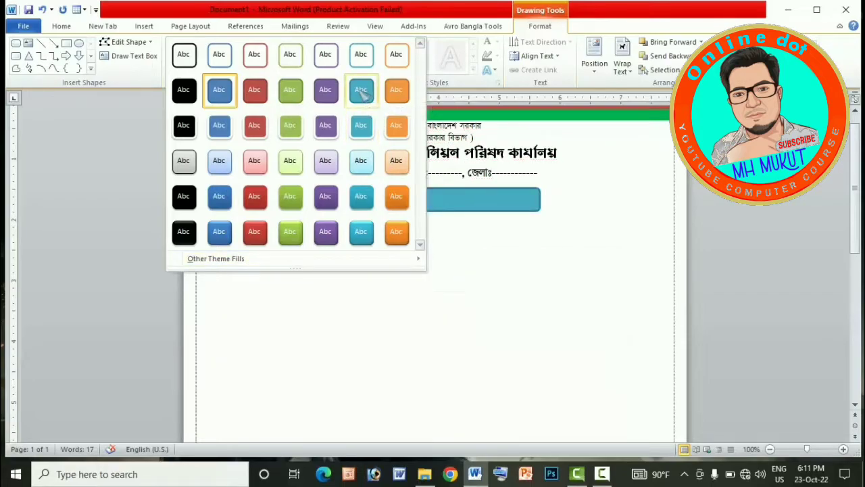
pyautogui.click(325, 89)
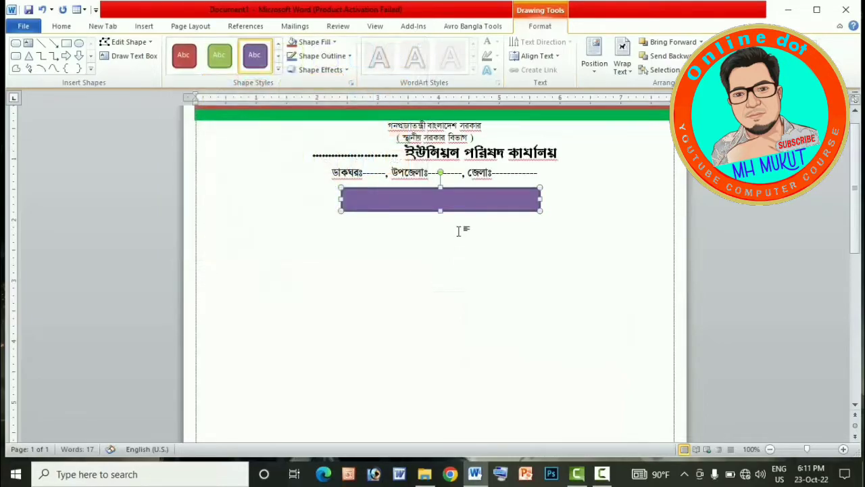
# Step: Make the purple banner shape accept text and set its font to SutonnyMJ
pyautogui.rightClick(424, 197)
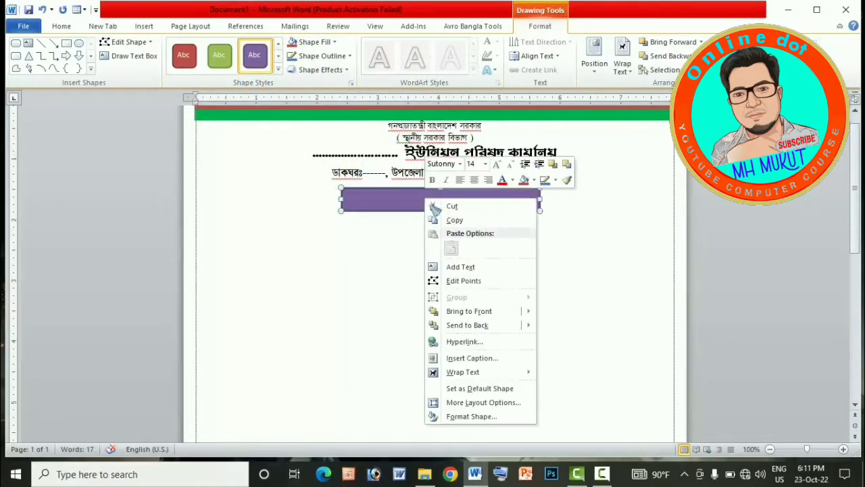
pyautogui.click(465, 269)
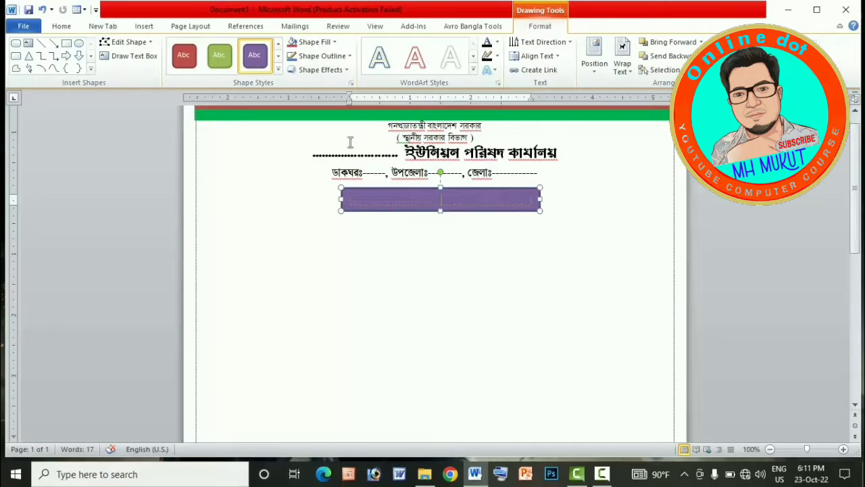
pyautogui.click(61, 26)
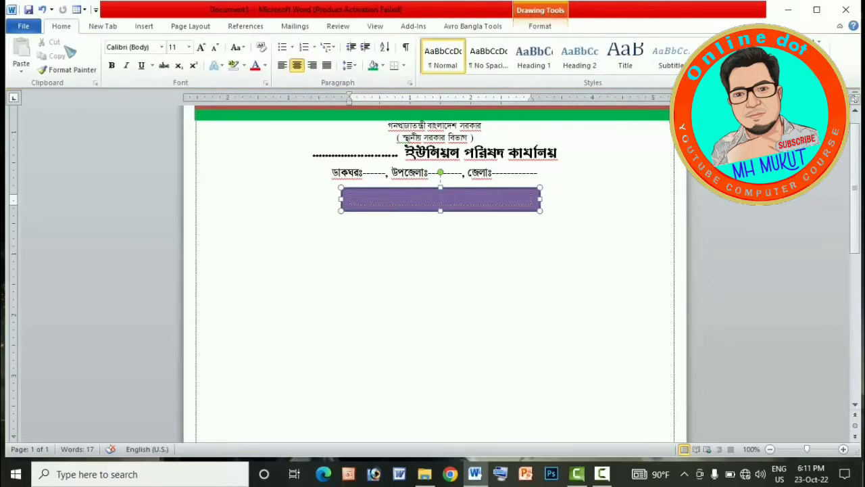
pyautogui.click(162, 47)
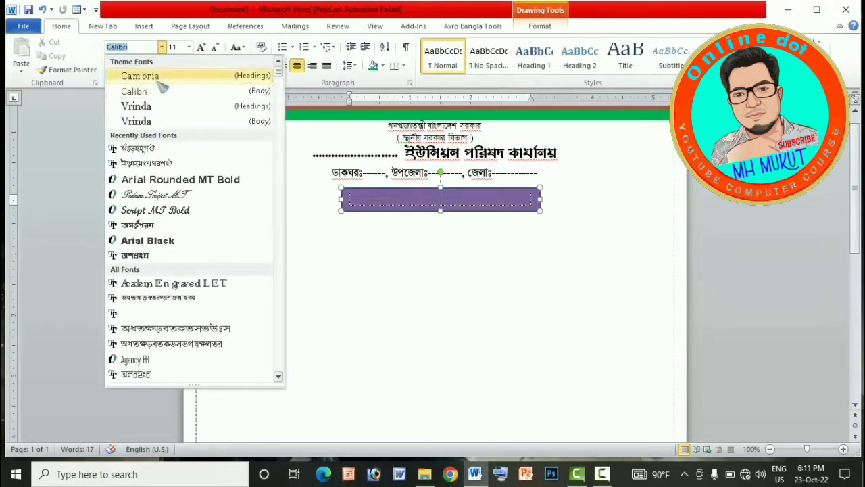
pyautogui.click(159, 148)
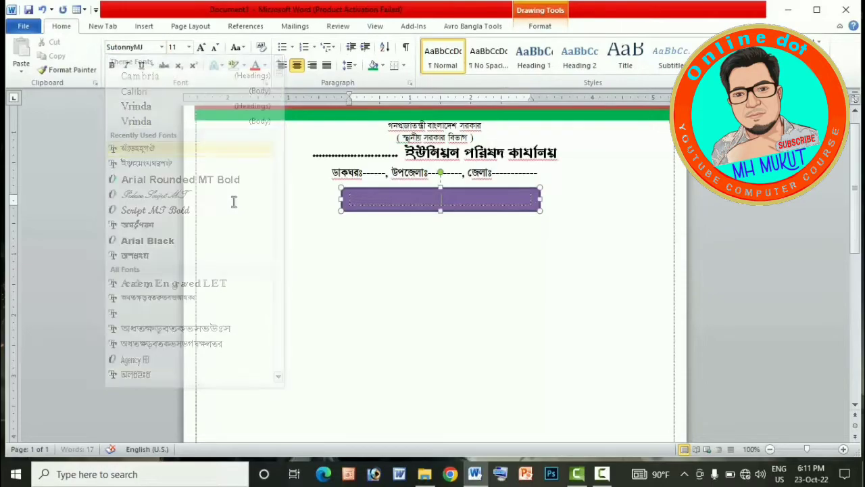
pyautogui.click(376, 202)
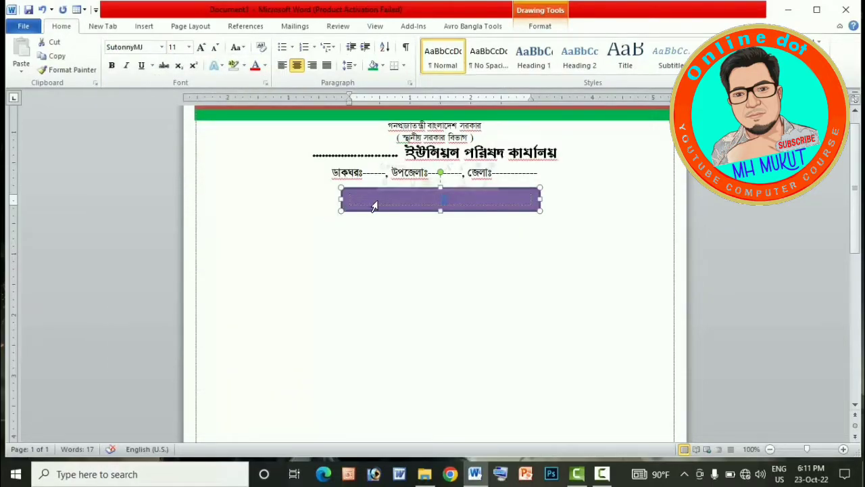
# Step: Enter "চেয়ারম্যানঃ মোঃ" followed by a long dashed blank as the purple banner's text
pyautogui.write('ত')
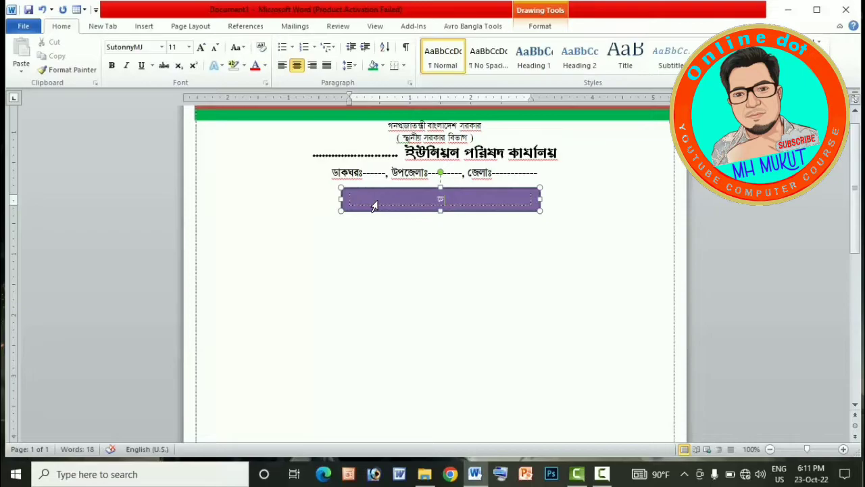
pyautogui.write('থ্য')
pyautogui.write('্যা')
pyautogui.write('নঃ')
pyautogui.write(' েমাঃ')
pyautogui.write(' --------------------')
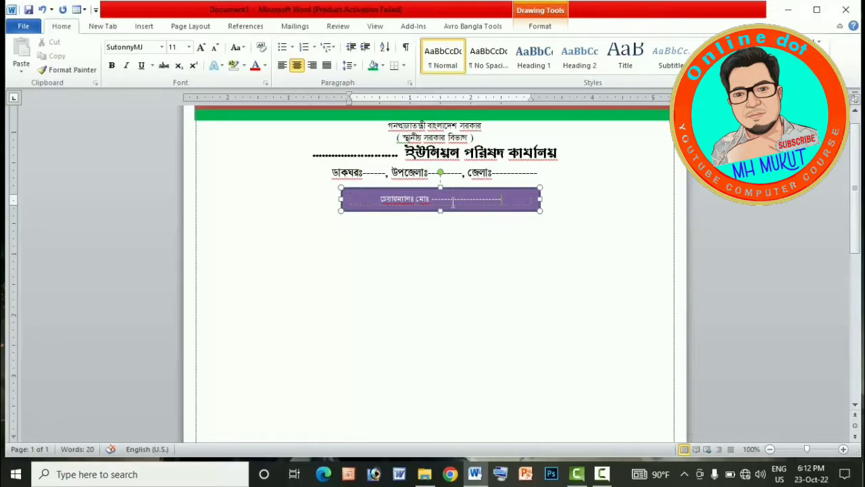
# Step: Enlarge the whole banner text to font size 19 and make it bold
pyautogui.moveTo(372, 200); pyautogui.dragTo(366, 200)
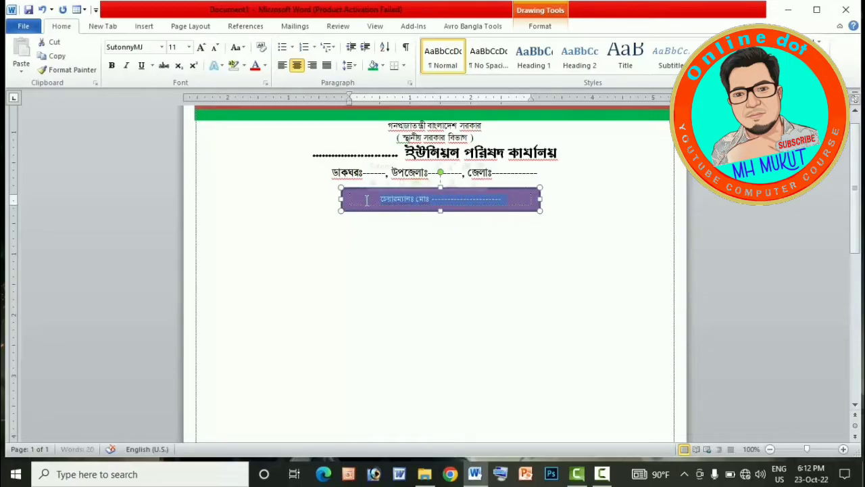
pyautogui.hotkey('ctrl', ']')
pyautogui.hotkey('ctrl', ']')
pyautogui.hotkey('ctrl', ']')
pyautogui.hotkey('ctrl', ']')
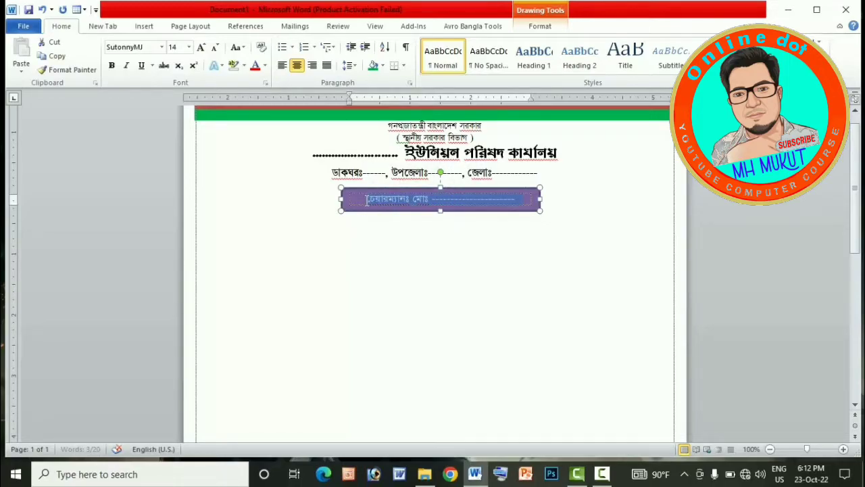
pyautogui.hotkey('ctrl', ']')
pyautogui.hotkey('ctrl', ']')
pyautogui.hotkey('ctrl', ']')
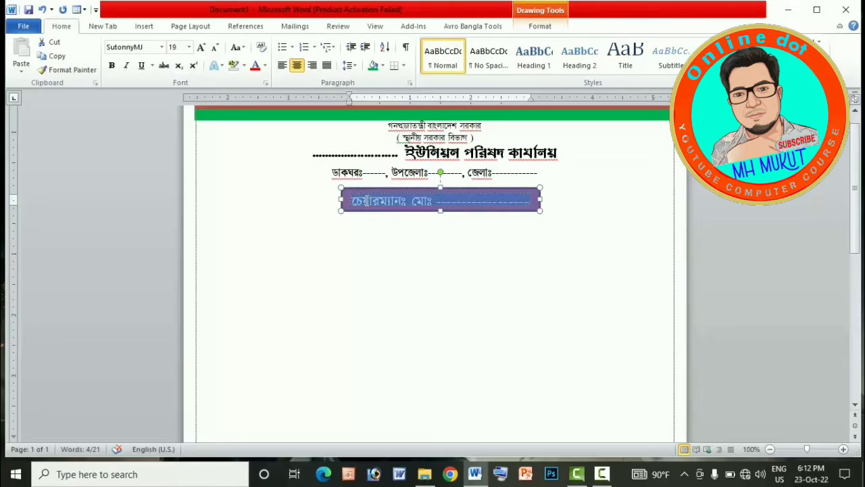
pyautogui.click(111, 65)
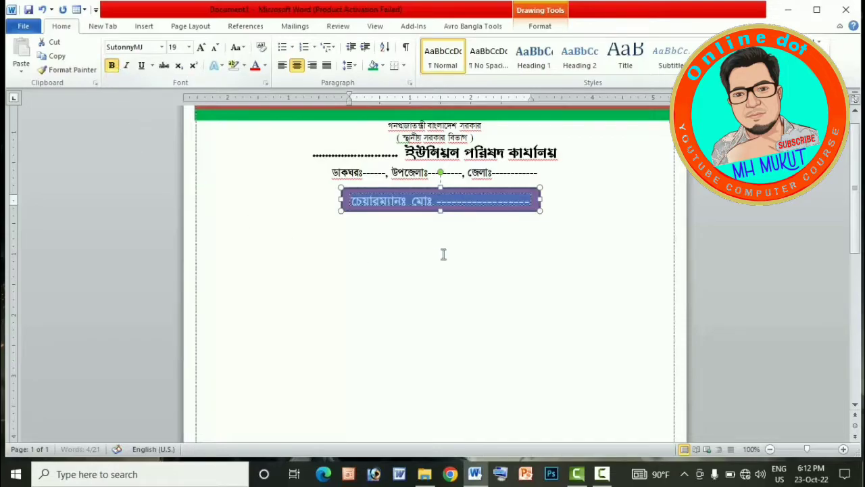
# Step: Extend the purple banner downward to about 0.5 inch high so the enlarged text fits inside
pyautogui.click(441, 212)
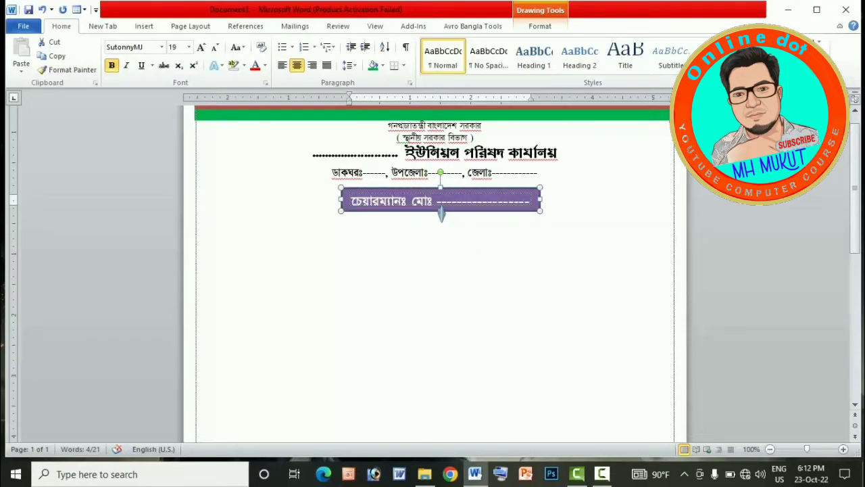
pyautogui.moveTo(441, 213); pyautogui.dragTo(440, 219)
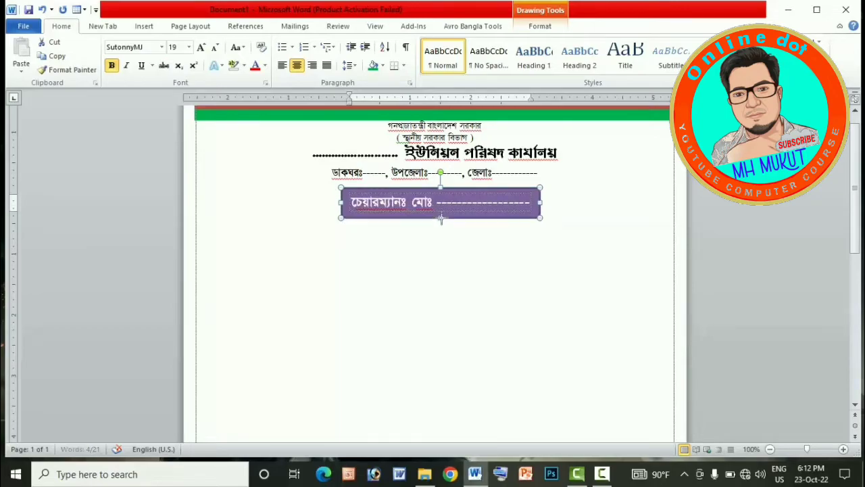
pyautogui.click(561, 209)
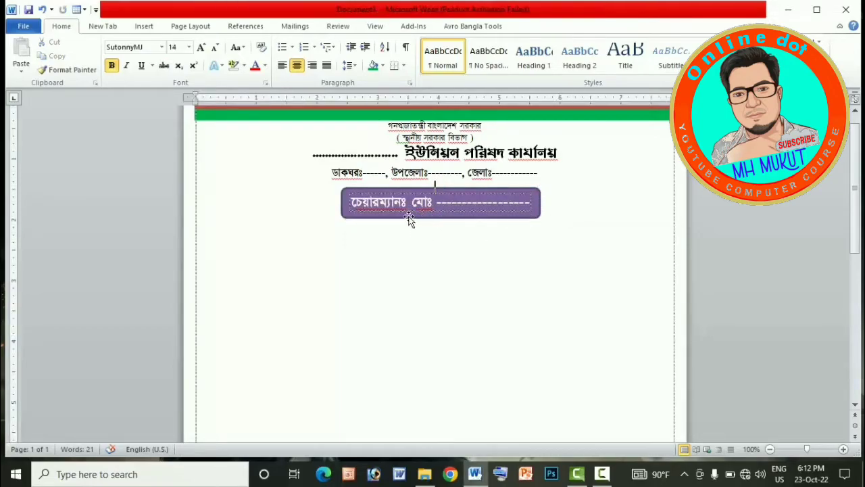
pyautogui.moveTo(350, 206); pyautogui.dragTo(531, 203)
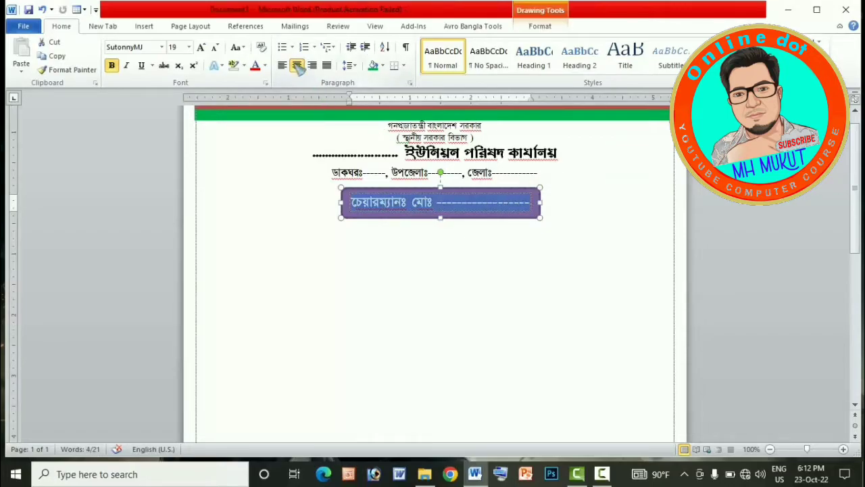
pyautogui.click(460, 259)
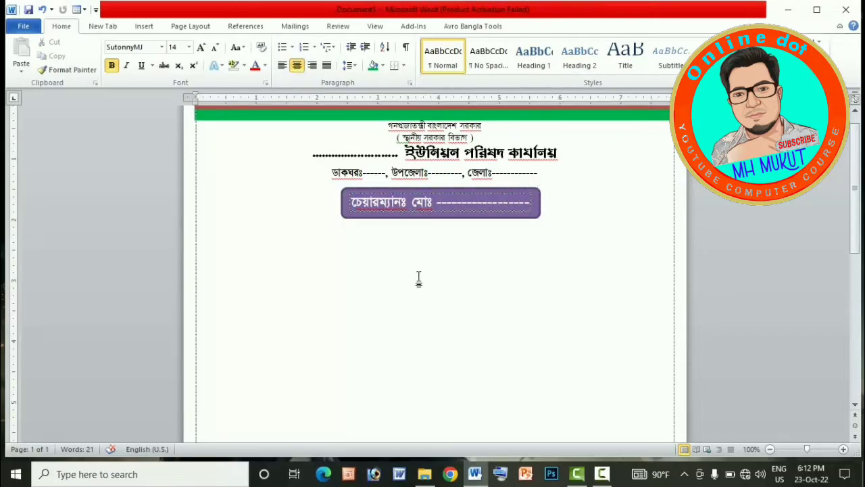
# Step: Draw a straight horizontal line about 7.8 inches long between the page margins, just below the purple banner
pyautogui.scroll(2, 406, 277)
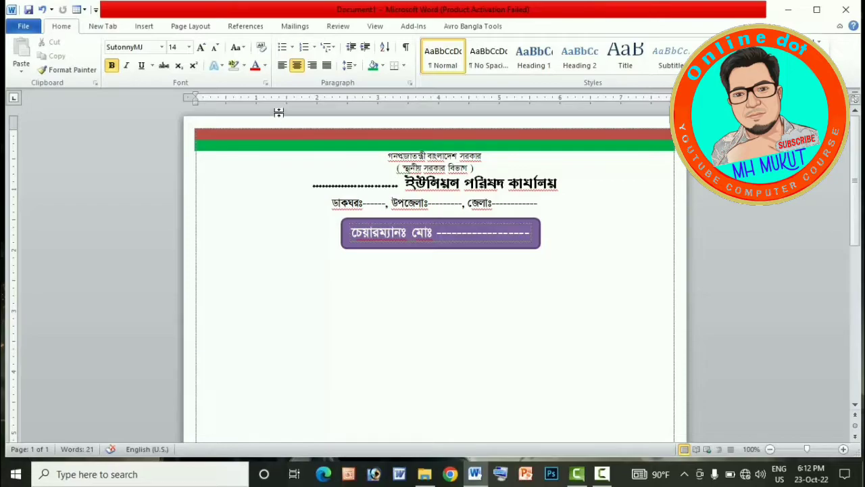
pyautogui.click(144, 26)
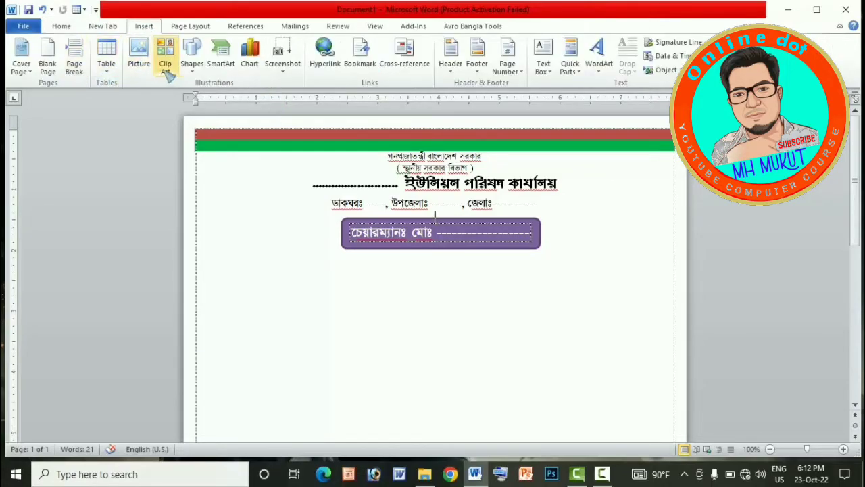
pyautogui.click(192, 58)
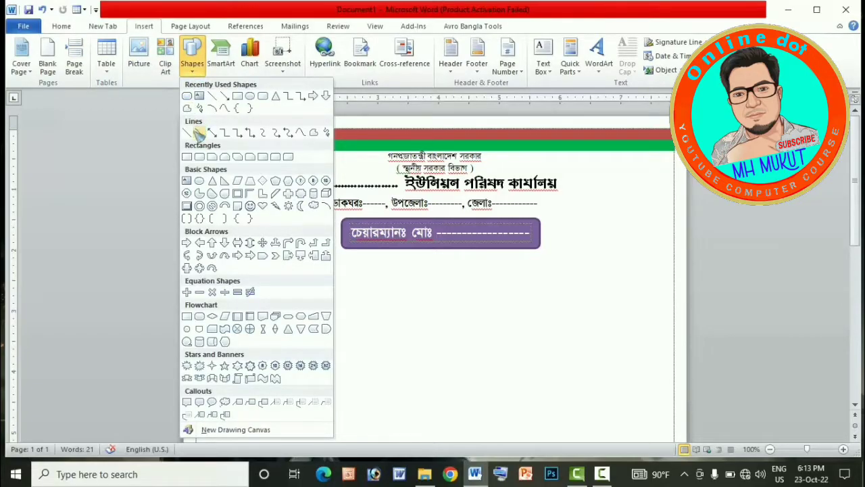
pyautogui.click(188, 133)
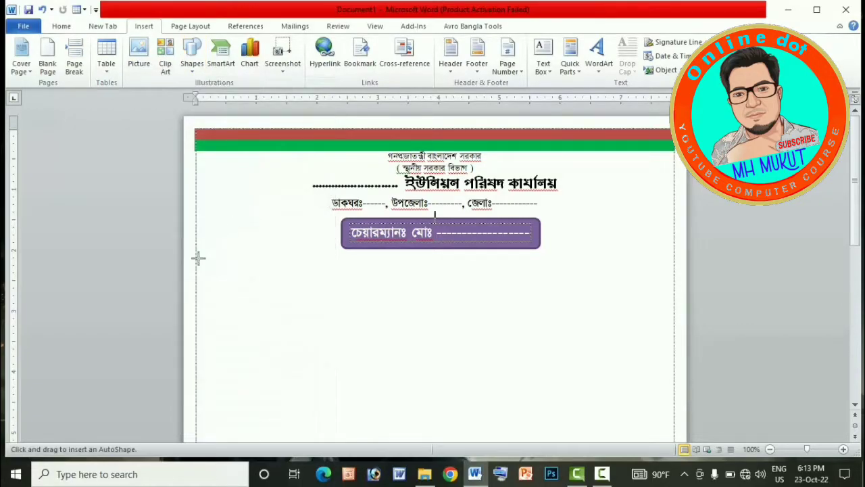
pyautogui.moveTo(198, 257)
pyautogui.mouseDown()
pyautogui.moveTo(675, 258)
pyautogui.moveTo(590, 272)
pyautogui.moveTo(609, 268)
pyautogui.moveTo(604, 294)
pyautogui.moveTo(601, 272)
pyautogui.moveTo(674, 265)
pyautogui.mouseUp()
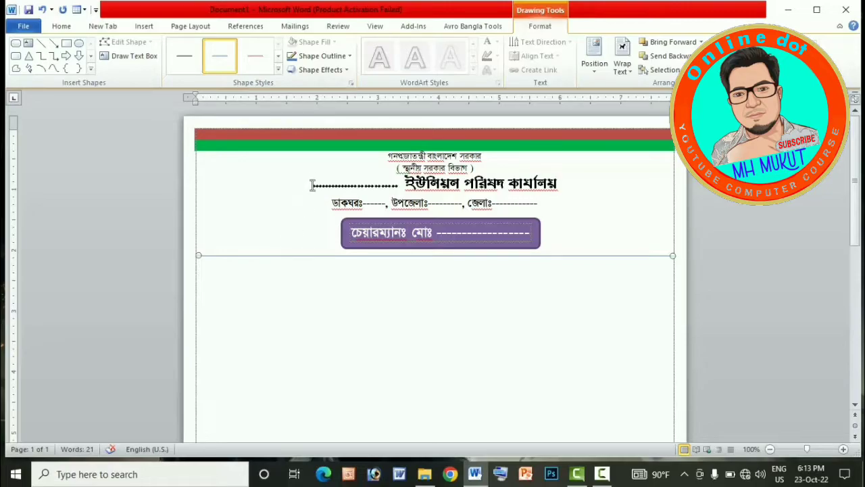
# Step: Apply the thickest red preset line style to the divider line below the banner
pyautogui.click(278, 69)
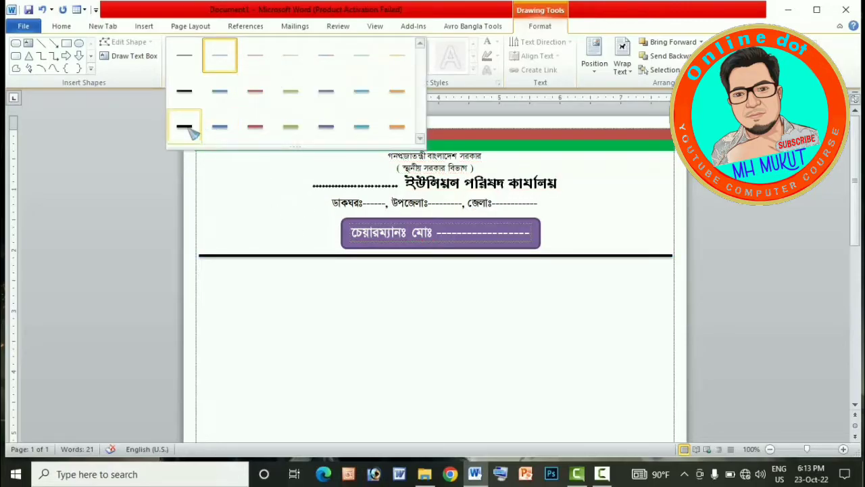
pyautogui.click(256, 128)
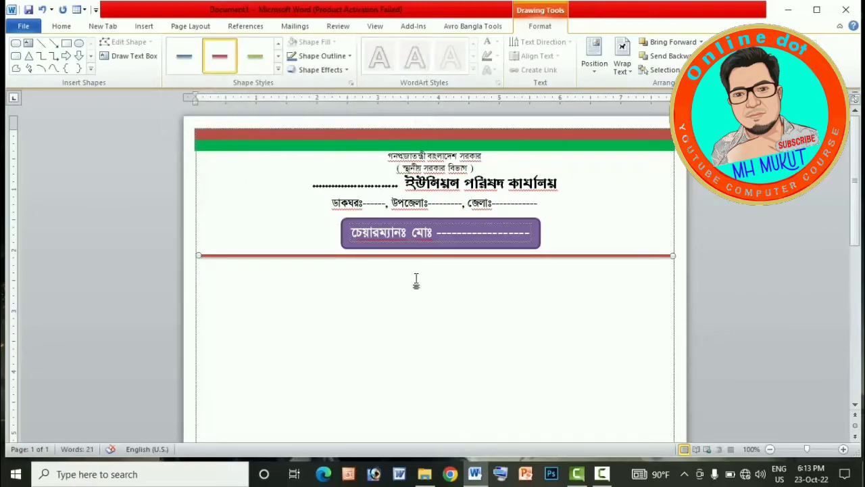
pyautogui.click(379, 288)
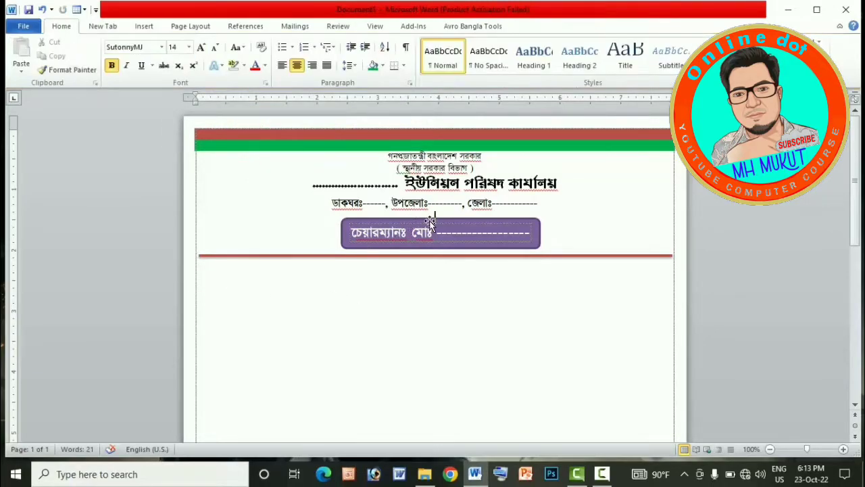
# Step: Below the divider, add a left-aligned line with "সূত্রঃ" at the left margin and "তারিখঃ" plus a dashed blank tabbed to the right
pyautogui.click(206, 267)
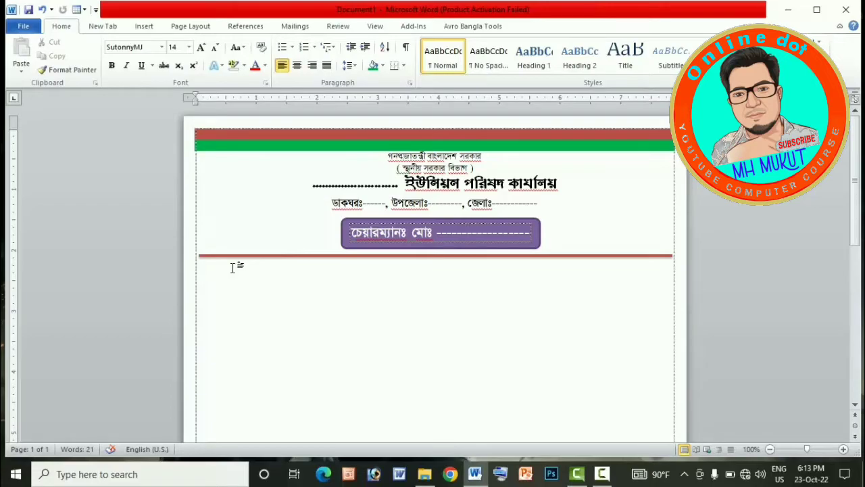
pyautogui.write('সূত্রঃ')
pyautogui.press('Tab')
pyautogui.press('Tab')
pyautogui.press('Tab')
pyautogui.press('Tab')
pyautogui.press('Tab')
pyautogui.press('Tab')
pyautogui.press('Tab')
pyautogui.write('তারিখঃ')
pyautogui.write('-----------------------')
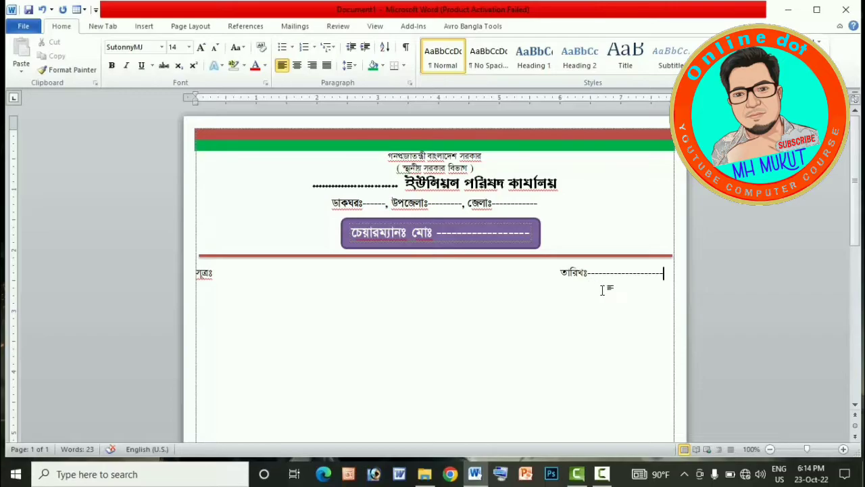
pyautogui.scroll(-1, 612, 271)
pyautogui.scroll(-5, 613, 271)
pyautogui.scroll(-5, 613, 272)
pyautogui.scroll(6, 546, 234)
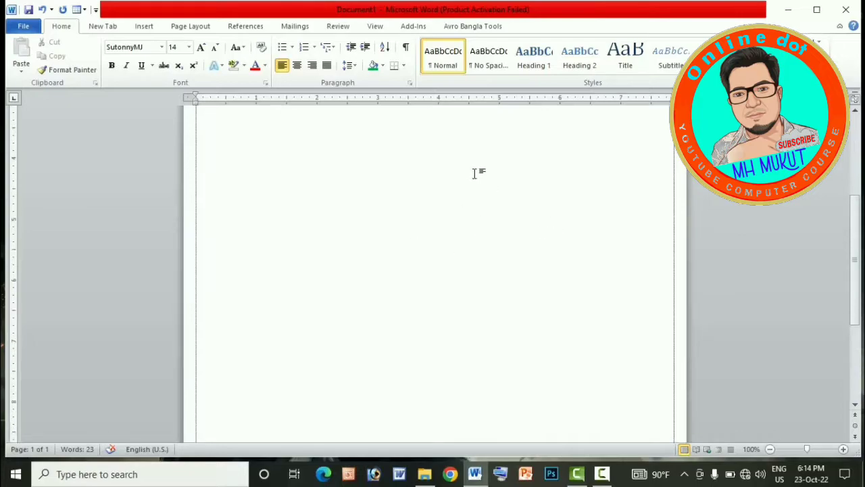
pyautogui.scroll(2, 473, 217)
pyautogui.scroll(-3, 467, 253)
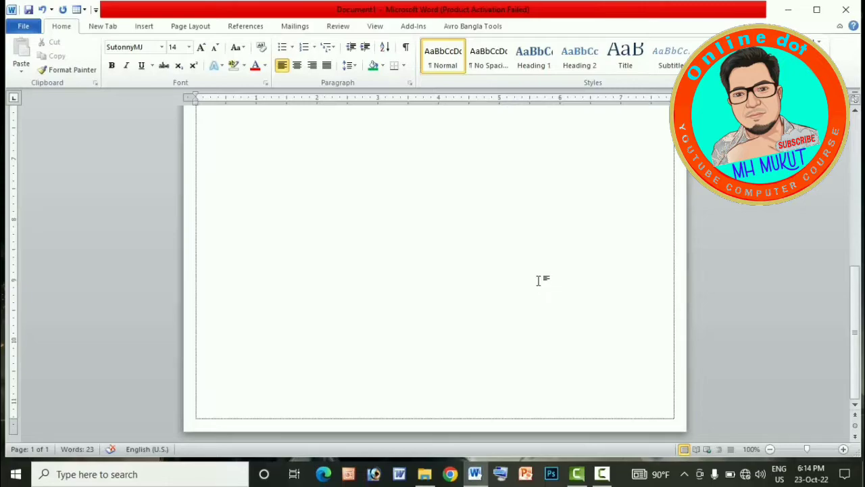
pyautogui.scroll(3, 378, 273)
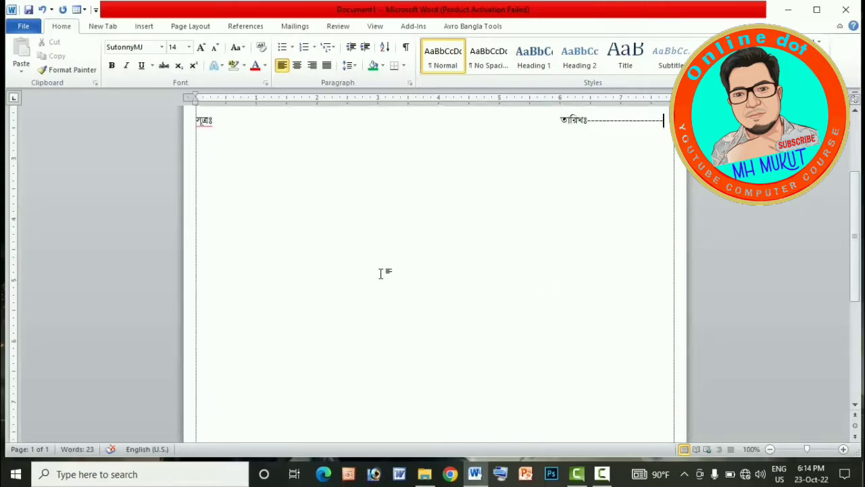
# Step: Leave blank space below the reference line and start the signature block with "(মোঃ", a long dashed blank and a closing parenthesis
pyautogui.press('Return')
pyautogui.press('Return')
pyautogui.scroll(-3, 382, 273)
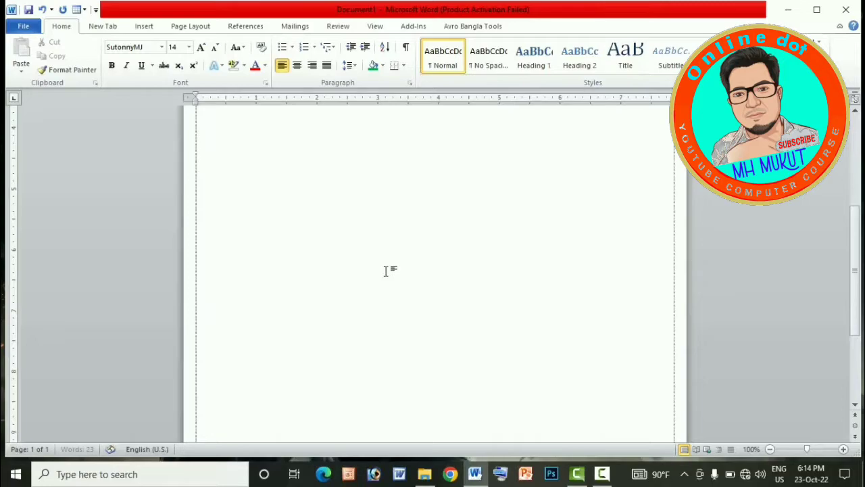
pyautogui.scroll(-3, 386, 271)
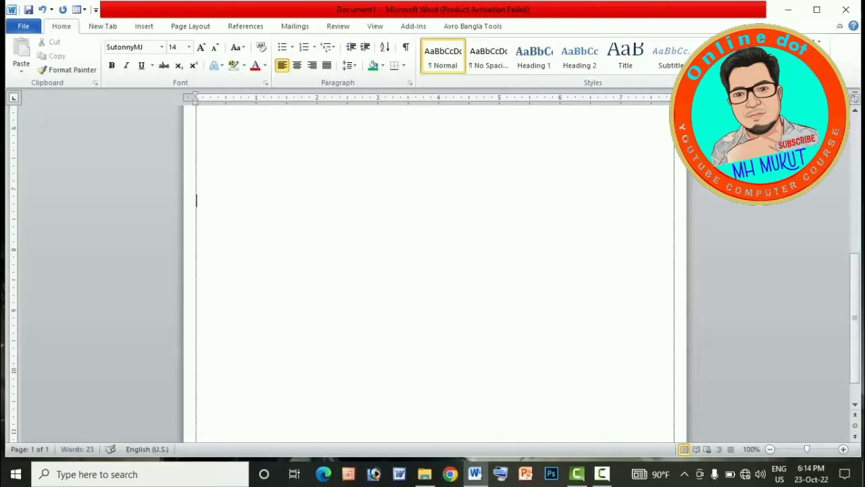
pyautogui.scroll(5, 306, 232)
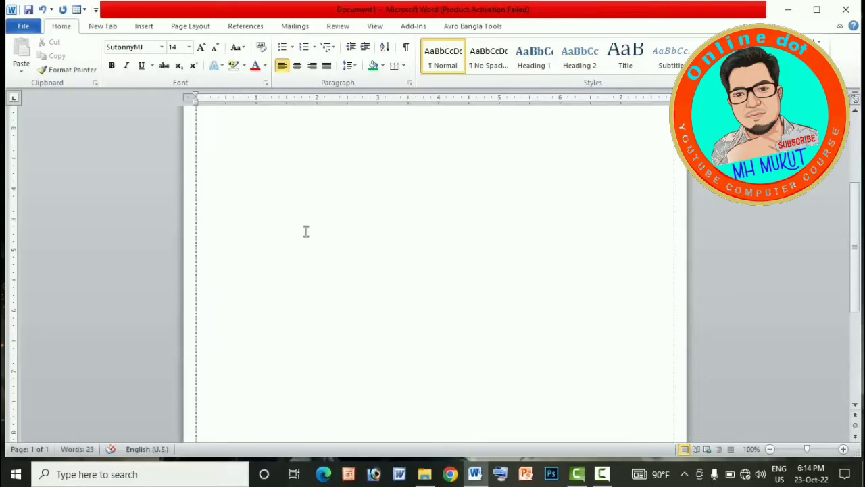
pyautogui.write('ে')
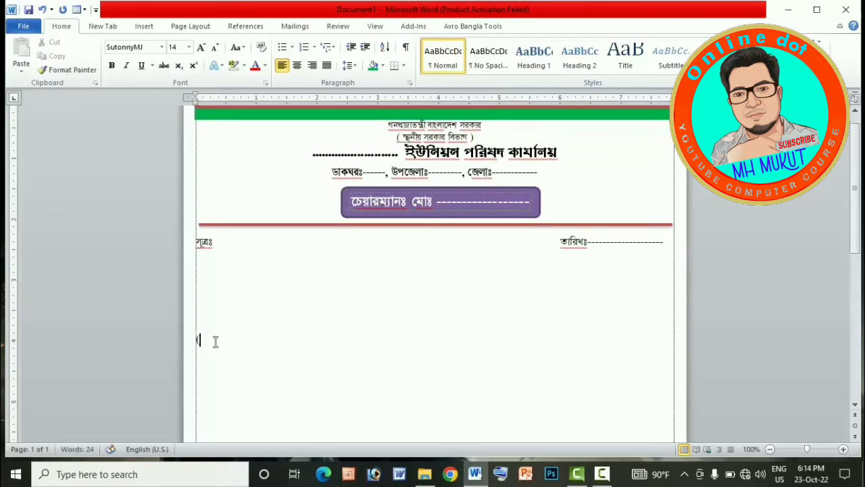
pyautogui.write('মাঃ ...')
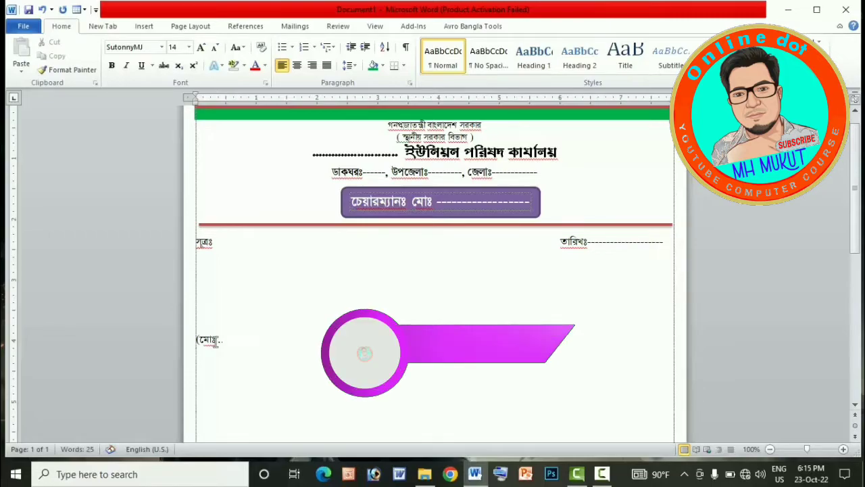
pyautogui.hotkey('ctrl', 'z')
pyautogui.press('BackSpace')
pyautogui.press('BackSpace')
pyautogui.press('BackSpace')
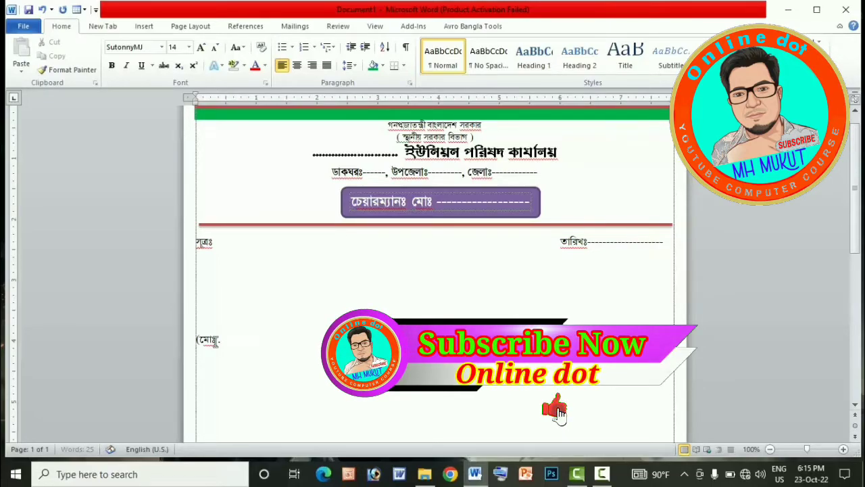
pyautogui.write('---------------------------')
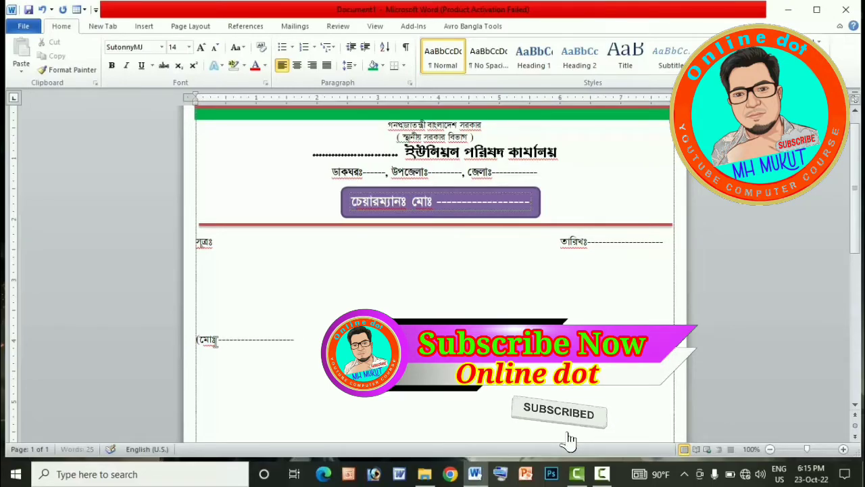
pyautogui.write(')')
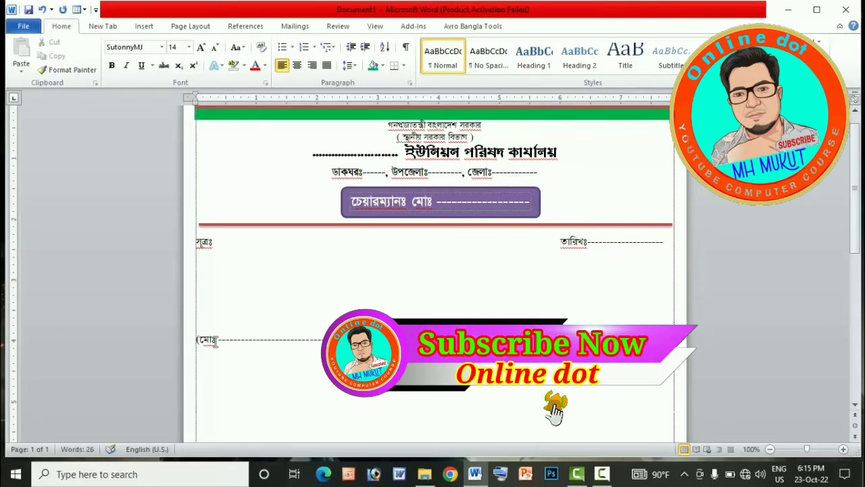
# Step: Add the lines "-------------- ইউনিয়ন পরিষদ" and "ডাকঃ-----উপজেলা-----জেলাঃ----" under the signature name line
pyautogui.press('Return')
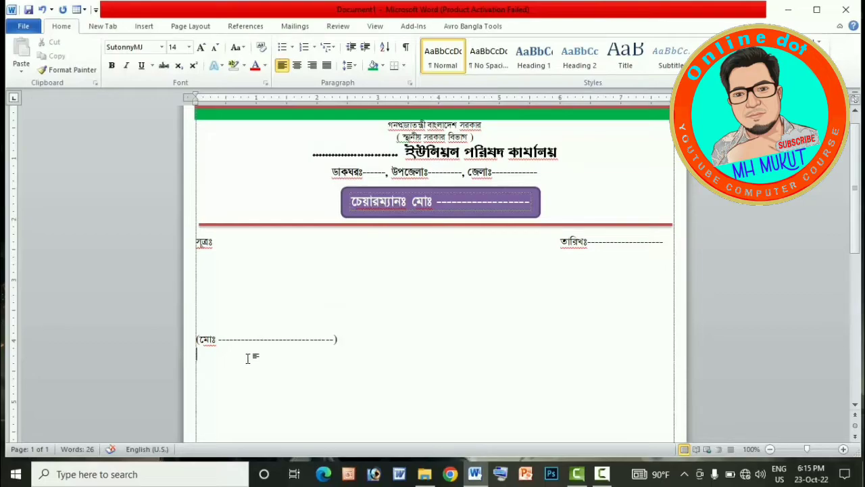
pyautogui.write('-------------- ইউনিয়ন পরি')
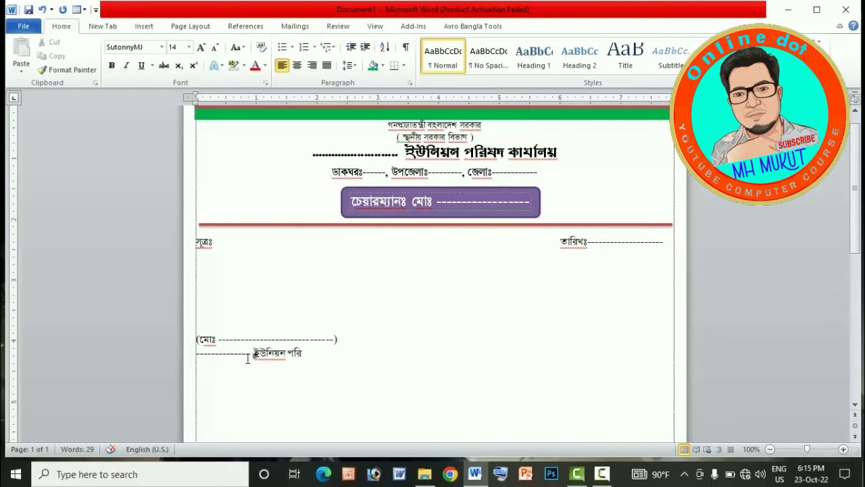
pyautogui.write('ষদ')
pyautogui.write('ডাকঃ')
pyautogui.write('-----')
pyautogui.write('উপজেলা')
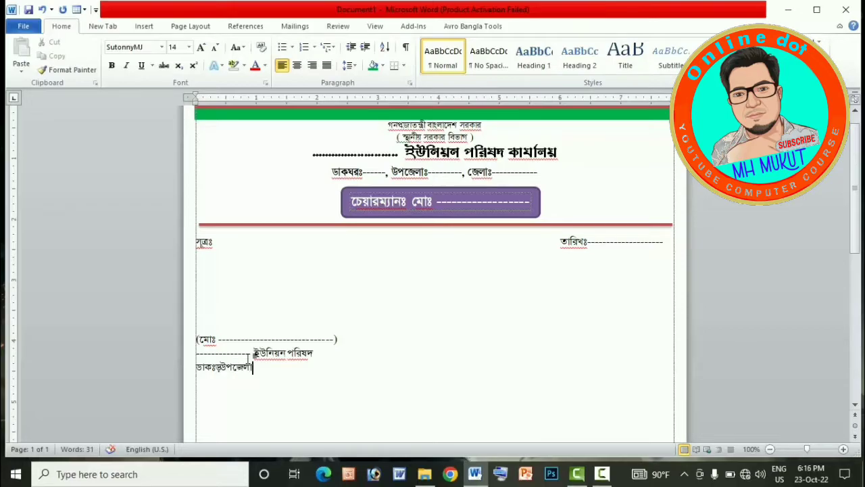
pyautogui.write('ঃ---জেলা')
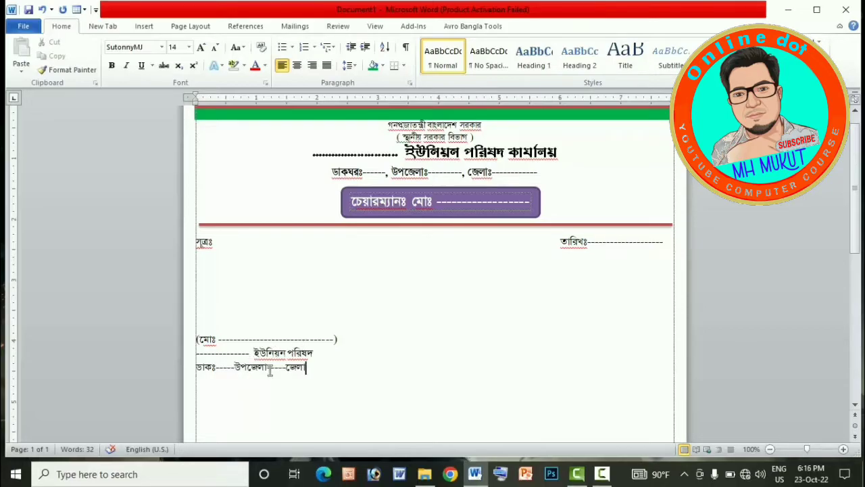
pyautogui.write('ঃ-')
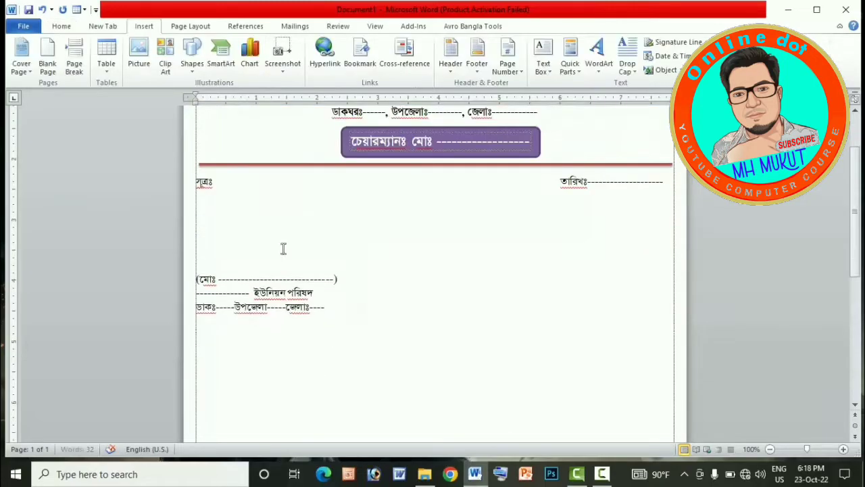
# Step: Insert blank lines above the three-line signature block to push it down near the bottom of the page
pyautogui.press('Return')
pyautogui.press('Return')
pyautogui.press('Return')
pyautogui.press('Return')
pyautogui.press('Return')
pyautogui.press('Return')
pyautogui.press('Return')
pyautogui.press('Return')
pyautogui.press('Return')
pyautogui.press('Return')
pyautogui.scroll(-4, 343, 241)
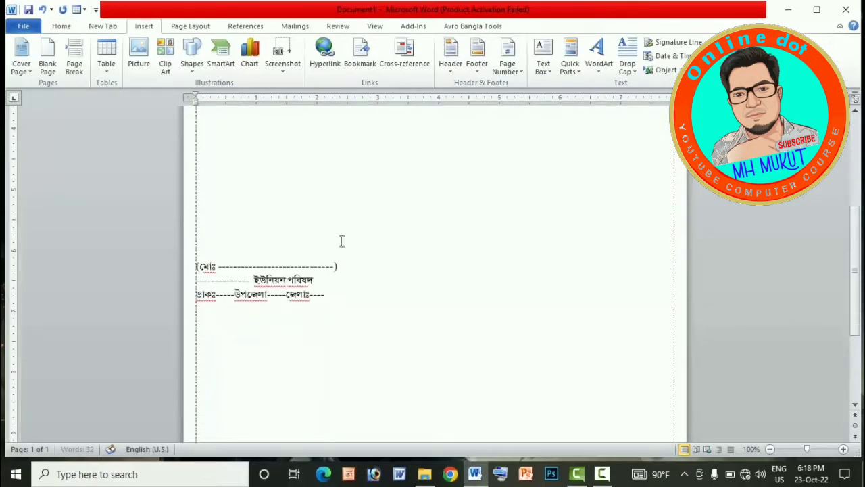
pyautogui.scroll(-4, 342, 242)
pyautogui.press('Return')
pyautogui.press('Return')
pyautogui.press('Return')
pyautogui.press('Return')
pyautogui.press('Return')
pyautogui.press('Return')
pyautogui.press('Return')
pyautogui.press('Return')
pyautogui.press('Return')
pyautogui.press('Return')
pyautogui.press('Return')
pyautogui.press('Return')
pyautogui.press('Return')
pyautogui.press('Return')
pyautogui.press('Return')
pyautogui.press('Return')
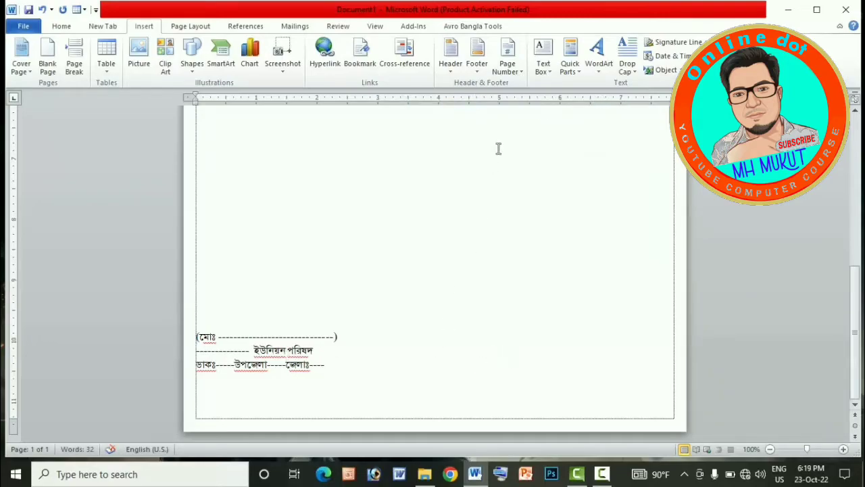
# Step: Set a tab stop at about 5.25 inches for the "(মোঃ" line and align its text to it
pyautogui.click(516, 99)
pyautogui.press('Tab')
pyautogui.write('(')
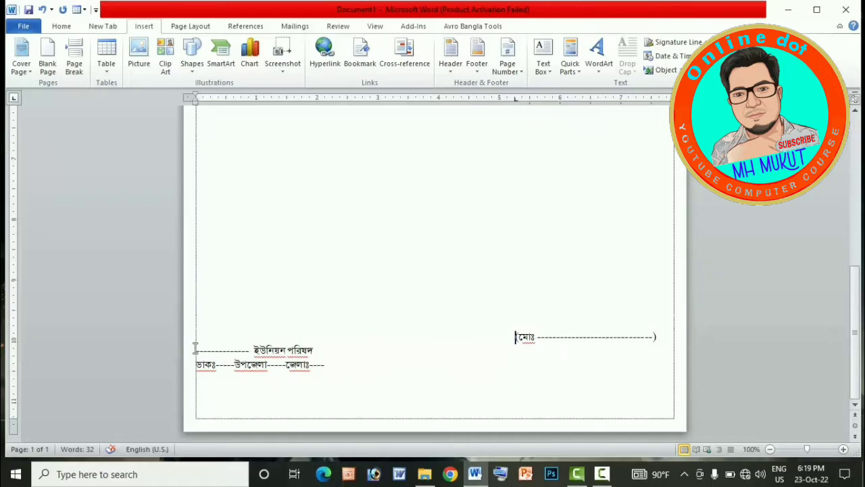
# Step: Indent the "ইউনিয়ন পরিষদ" signature line to about 5.5 inches, beneath the name line
pyautogui.press('Tab')
pyautogui.press('Tab')
pyautogui.press('Tab')
pyautogui.press('Tab')
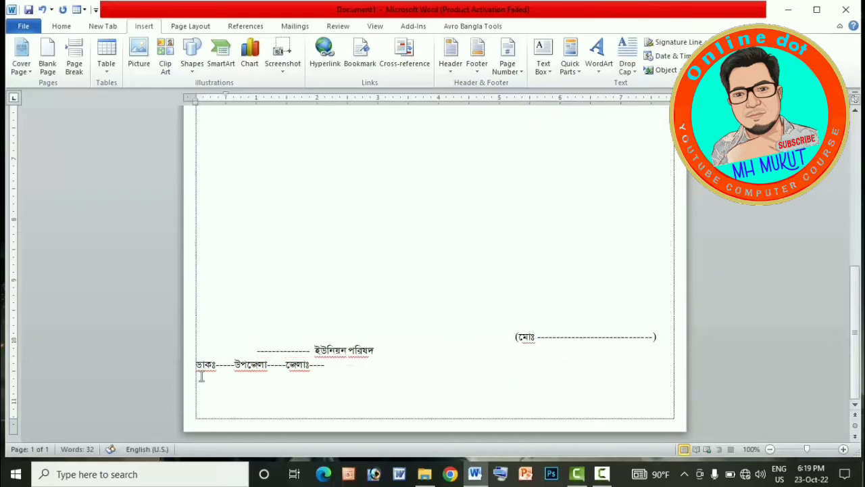
pyautogui.press('Tab')
pyautogui.press('Tab')
pyautogui.press('Tab')
pyautogui.press('Tab')
pyautogui.press('Tab')
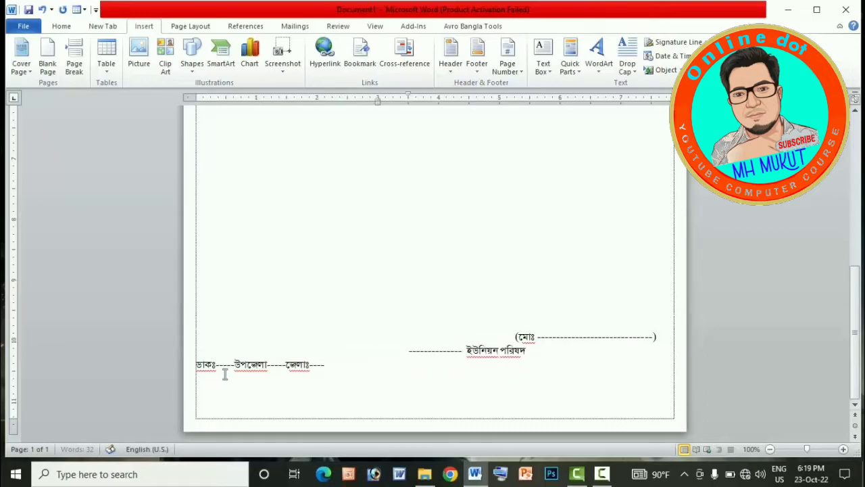
pyautogui.press('Tab')
pyautogui.press('Tab')
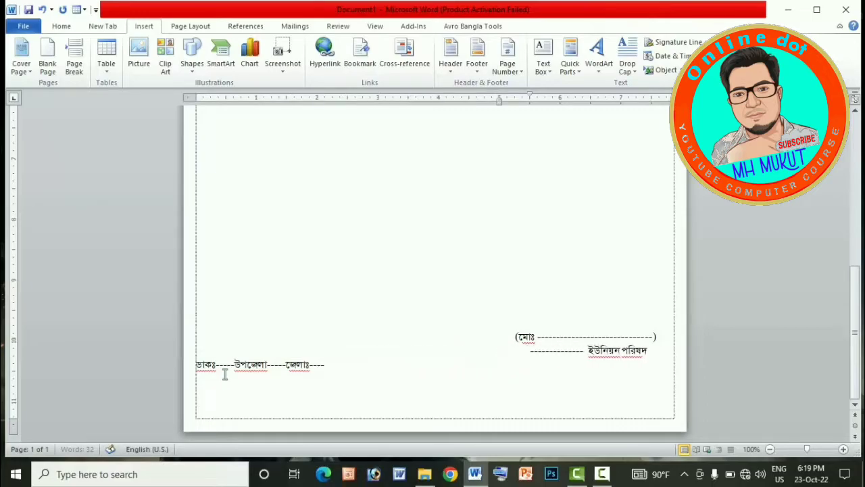
# Step: Indent the "ডাকঃ-----উপজেলা-----জেলাঃ----" line to about 5.5 inches, matching the line above it
pyautogui.click(199, 365)
pyautogui.press('Tab')
pyautogui.press('BackSpace')
pyautogui.click(193, 364)
pyautogui.press('Tab')
pyautogui.press('Tab')
pyautogui.press('Tab')
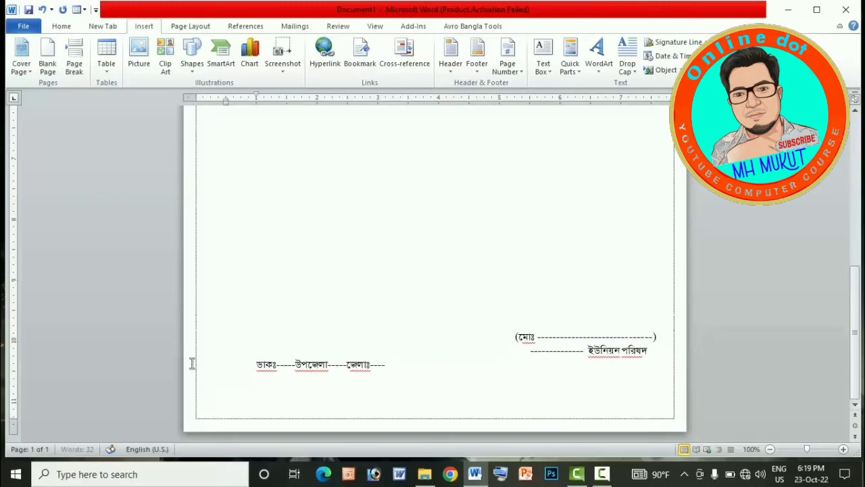
pyautogui.press('Tab')
pyautogui.press('Tab')
pyautogui.press('Tab')
pyautogui.press('Tab')
pyautogui.press('Tab')
pyautogui.press('Tab')
pyautogui.press('Tab')
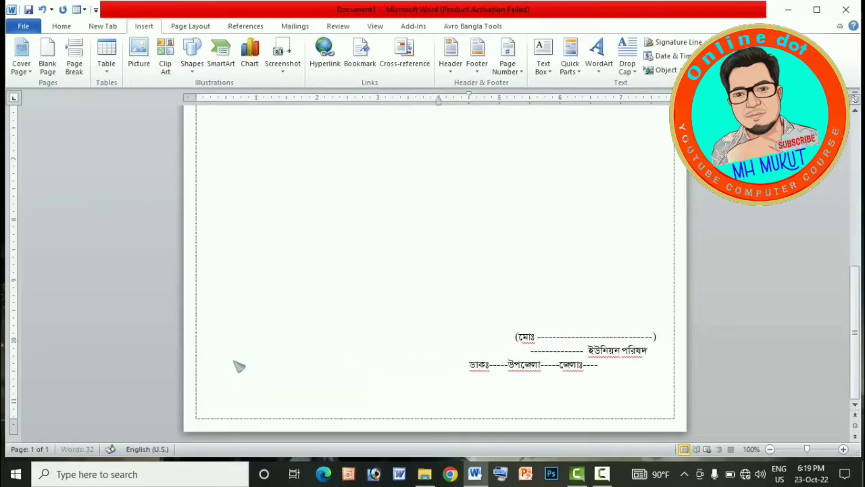
pyautogui.press('Tab')
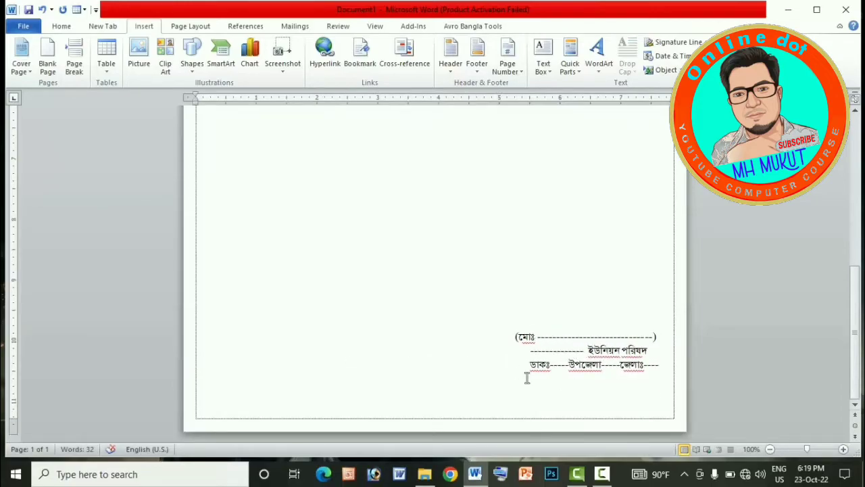
# Step: Search the clip art collection and insert the running businessmen with gears image in the blank area below the reference line
pyautogui.scroll(10, 527, 379)
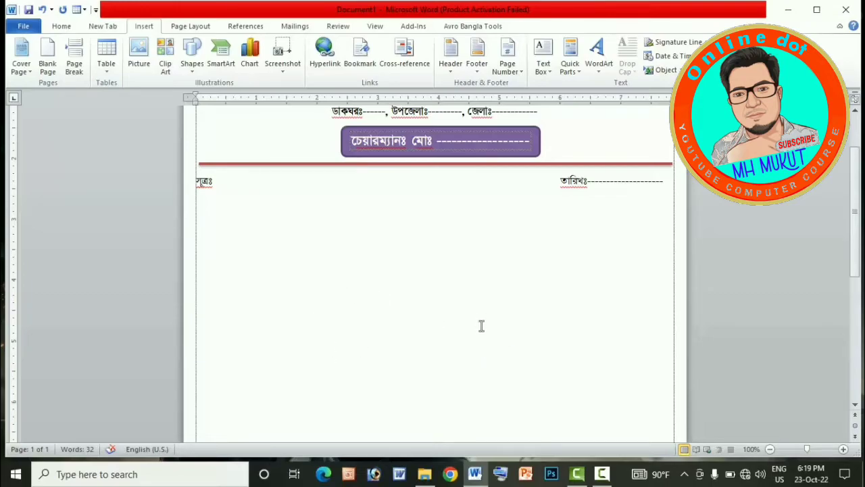
pyautogui.scroll(-3, 482, 326)
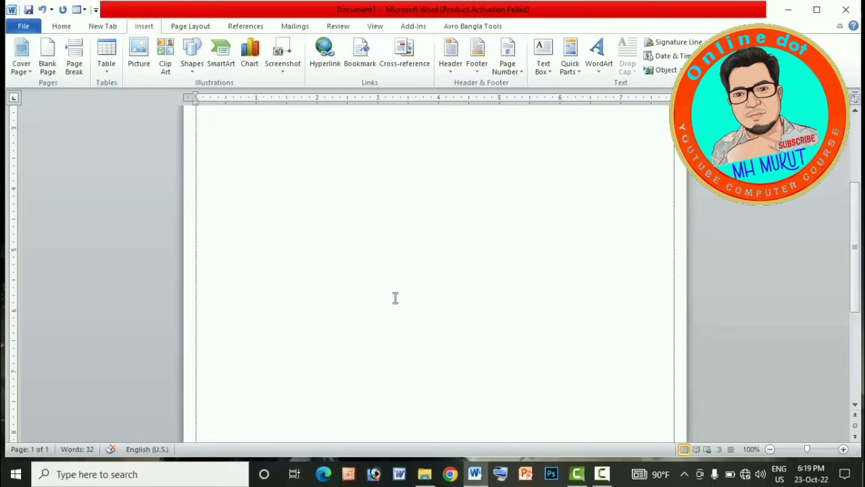
pyautogui.scroll(3, 396, 294)
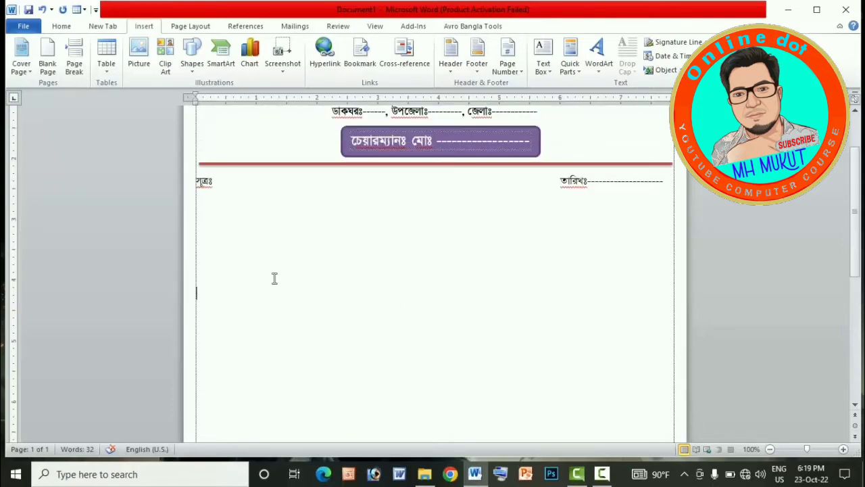
pyautogui.click(165, 57)
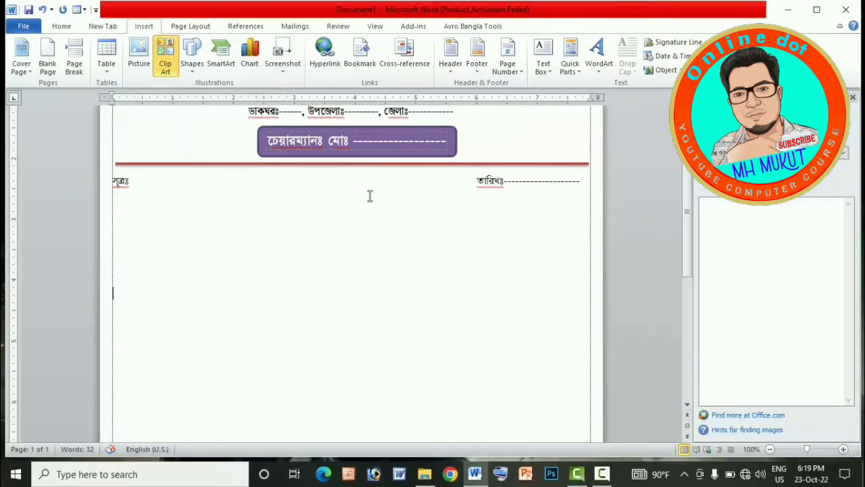
pyautogui.click(841, 130)
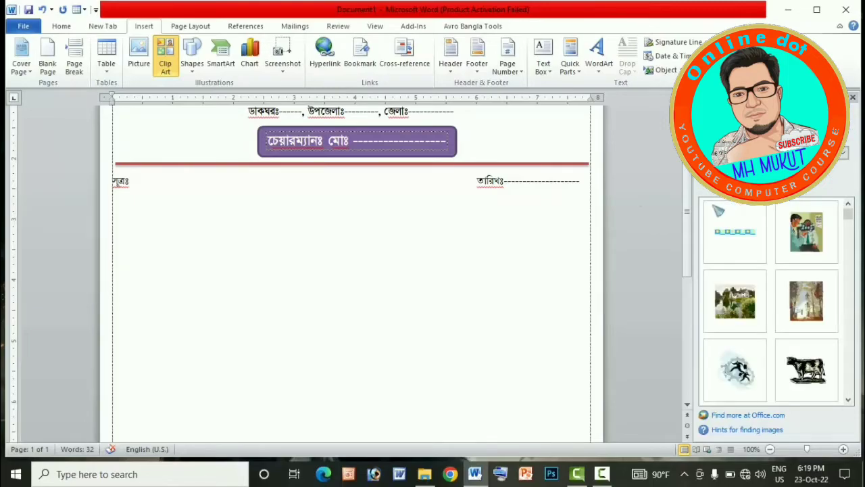
pyautogui.click(736, 369)
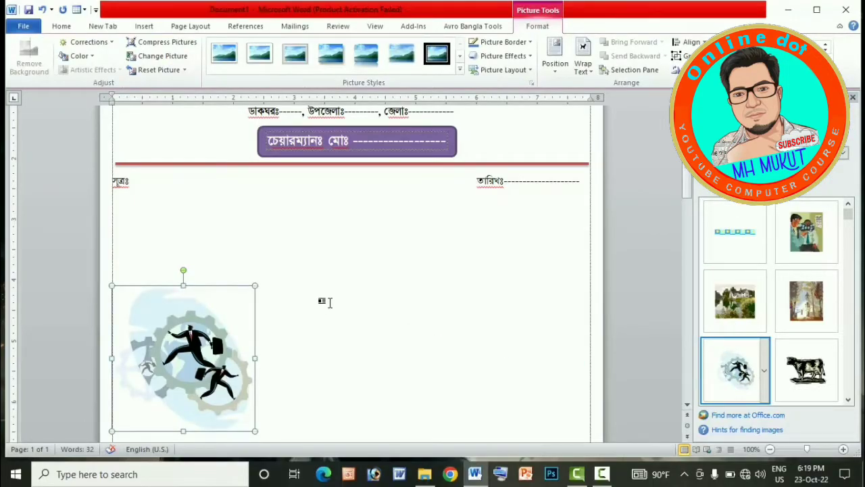
# Step: Fade the clip art with a brightness and contrast preset, and set brightness to 72% with contrast at 40%
pyautogui.scroll(-2, 325, 301)
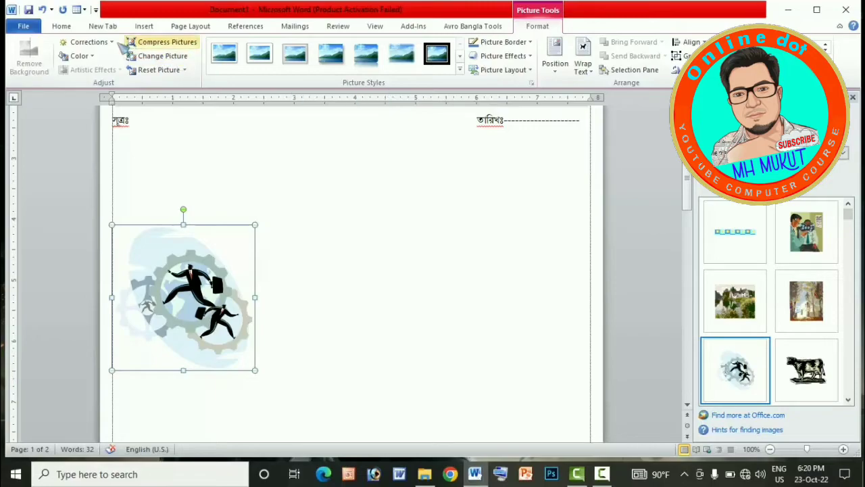
pyautogui.click(86, 42)
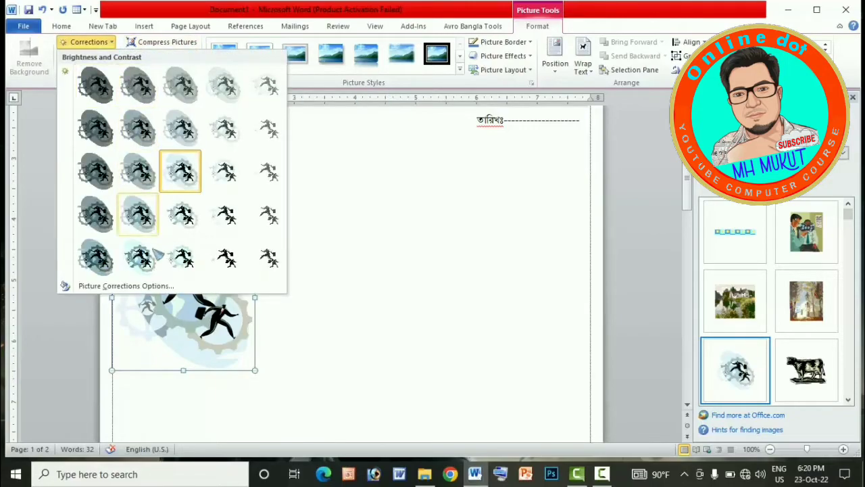
pyautogui.click(121, 285)
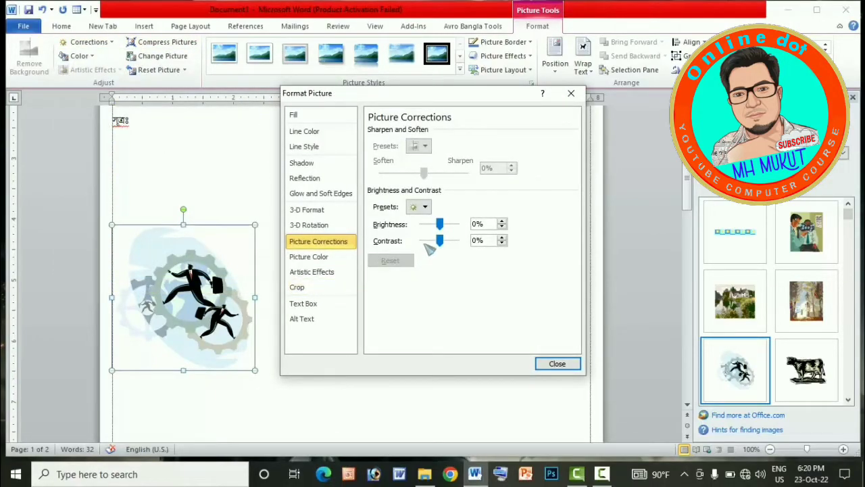
pyautogui.click(424, 207)
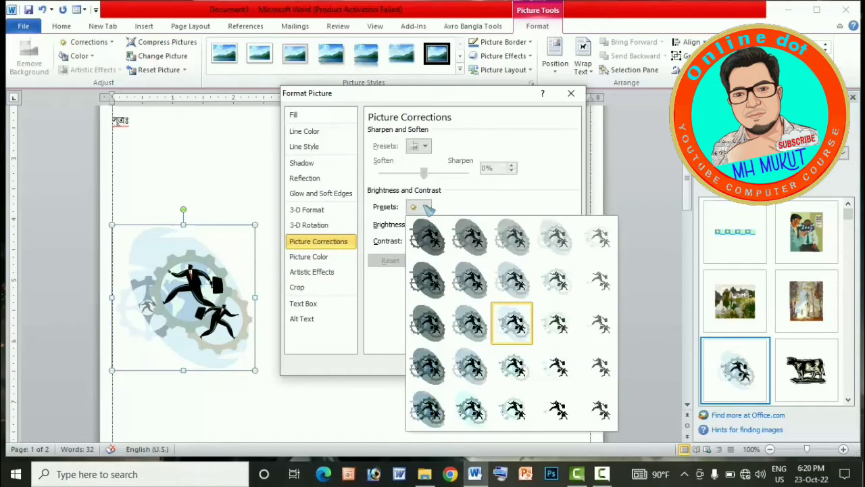
pyautogui.click(601, 410)
pyautogui.moveTo(446, 224); pyautogui.dragTo(459, 226)
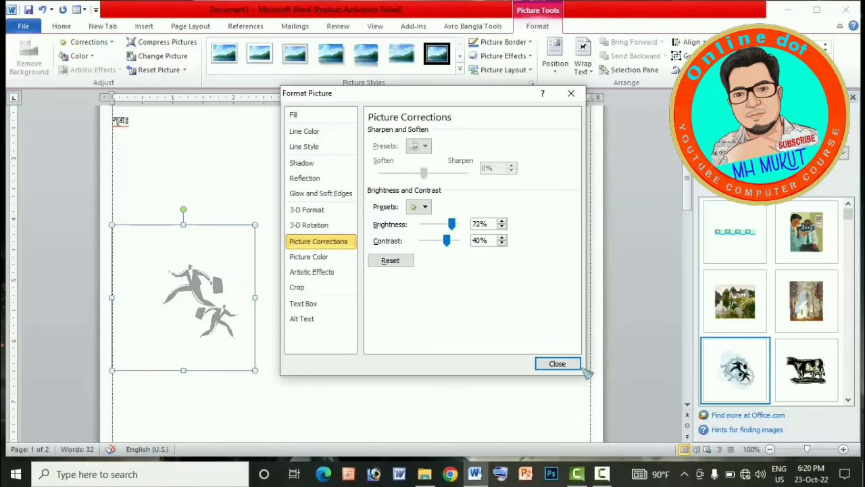
pyautogui.click(557, 363)
# Step: Wrap the faded clip art behind the text and move it to the horizontal centre of the page as a watermark
pyautogui.moveTo(210, 301); pyautogui.dragTo(218, 321)
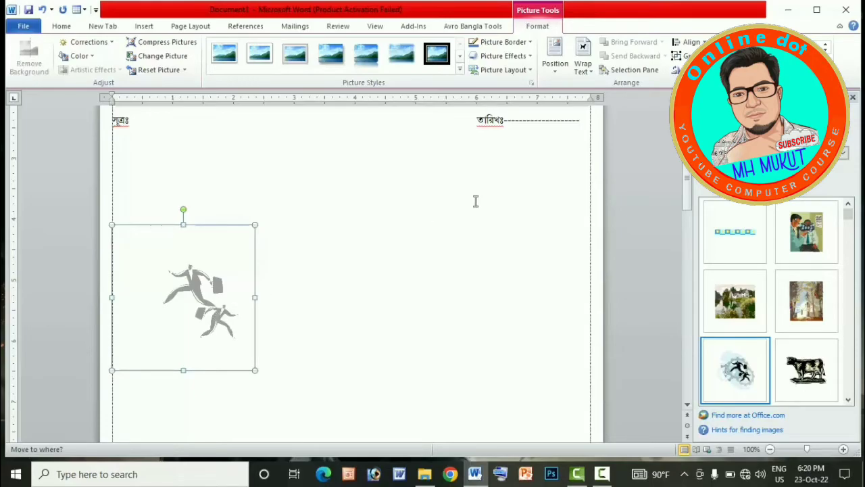
pyautogui.click(583, 65)
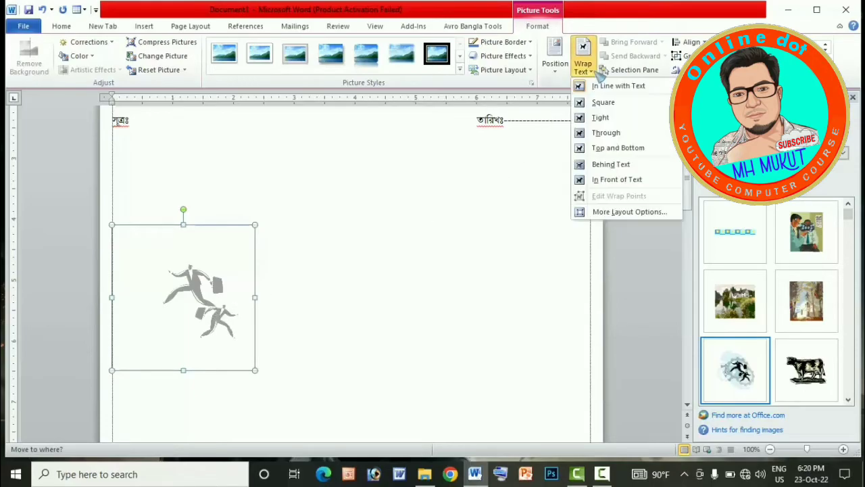
pyautogui.click(611, 164)
pyautogui.moveTo(204, 291); pyautogui.dragTo(399, 322)
pyautogui.click(474, 312)
pyautogui.scroll(-2, 474, 312)
pyautogui.scroll(5, 473, 312)
pyautogui.scroll(3, 475, 310)
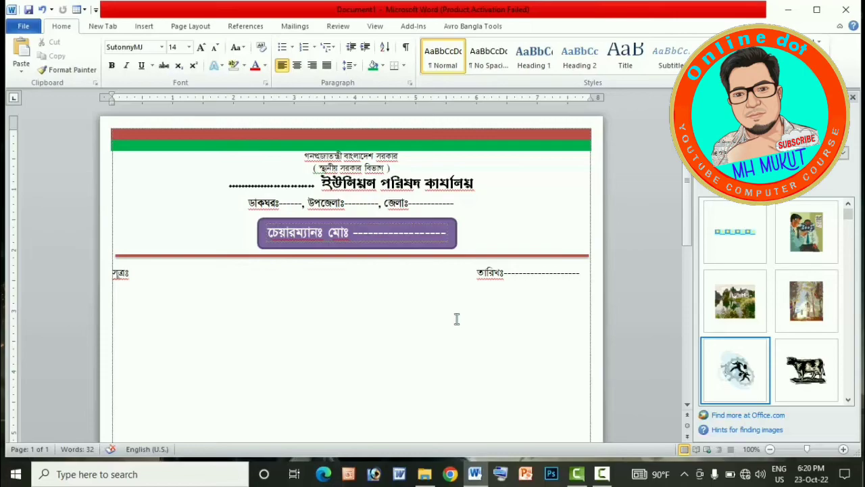
pyautogui.scroll(-3, 504, 298)
pyautogui.scroll(3, 512, 294)
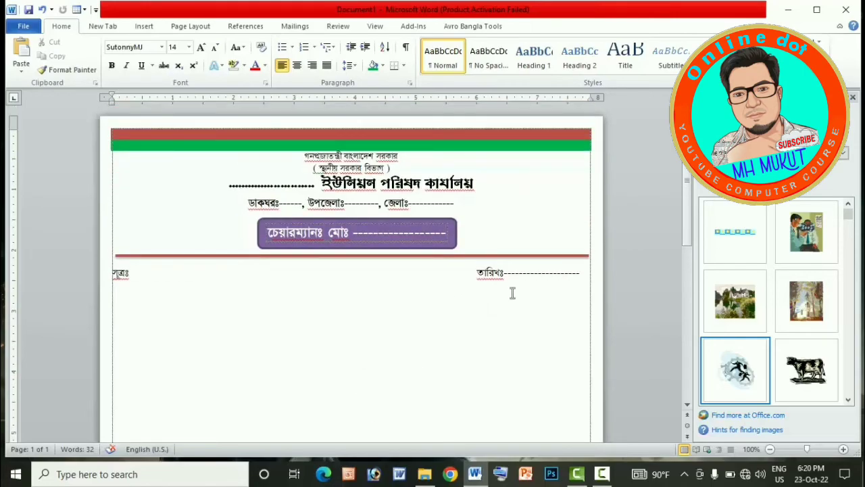